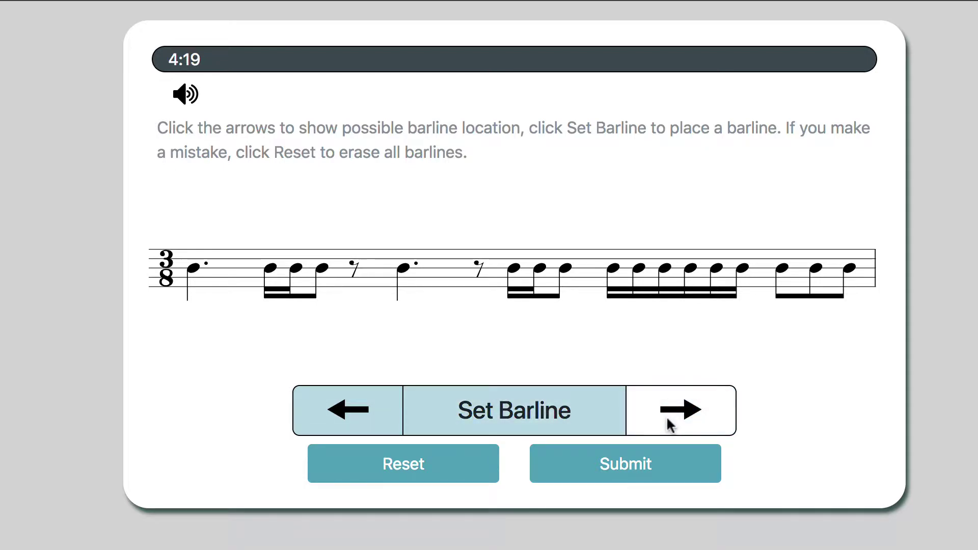
click(681, 414)
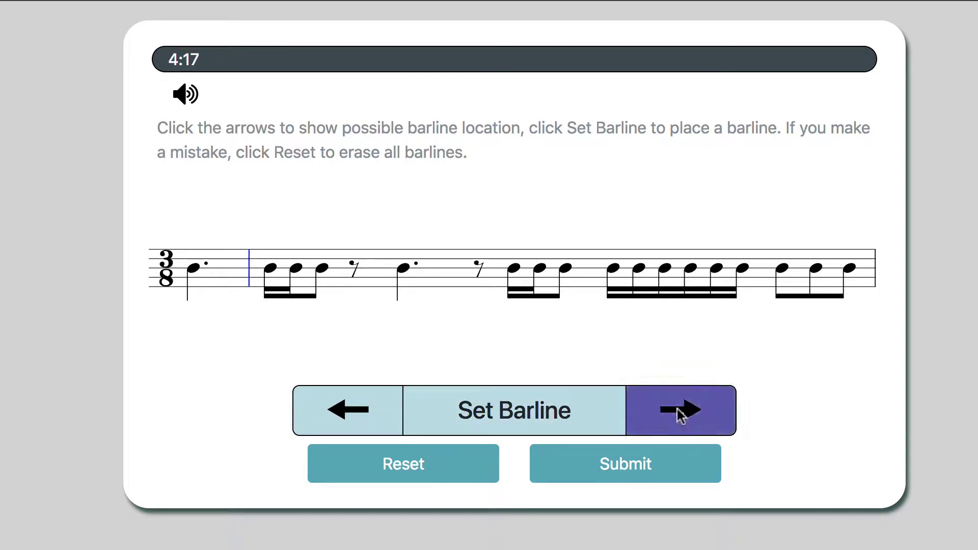
click(681, 414)
click(681, 413)
click(677, 409)
click(678, 409)
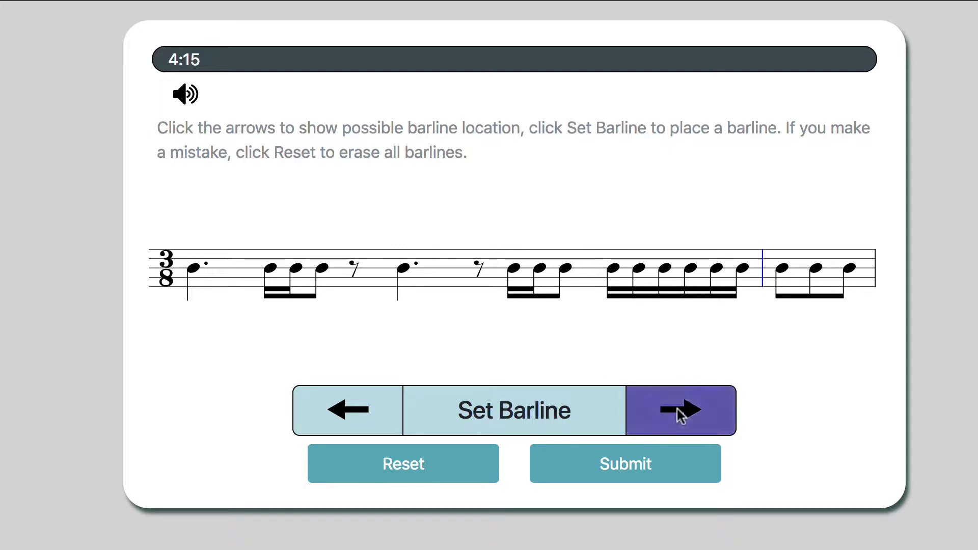
click(677, 410)
click(678, 409)
click(678, 409)
click(677, 409)
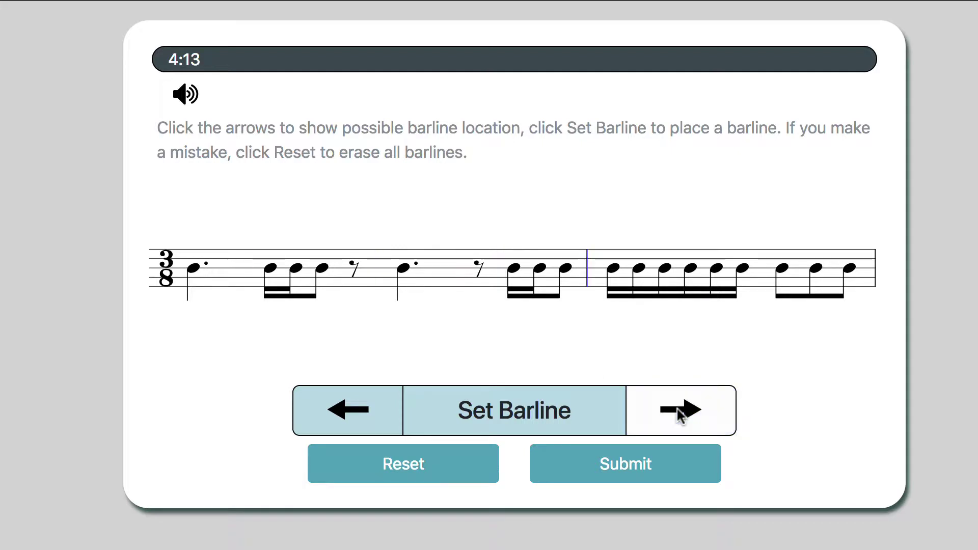
click(677, 408)
click(677, 409)
click(367, 408)
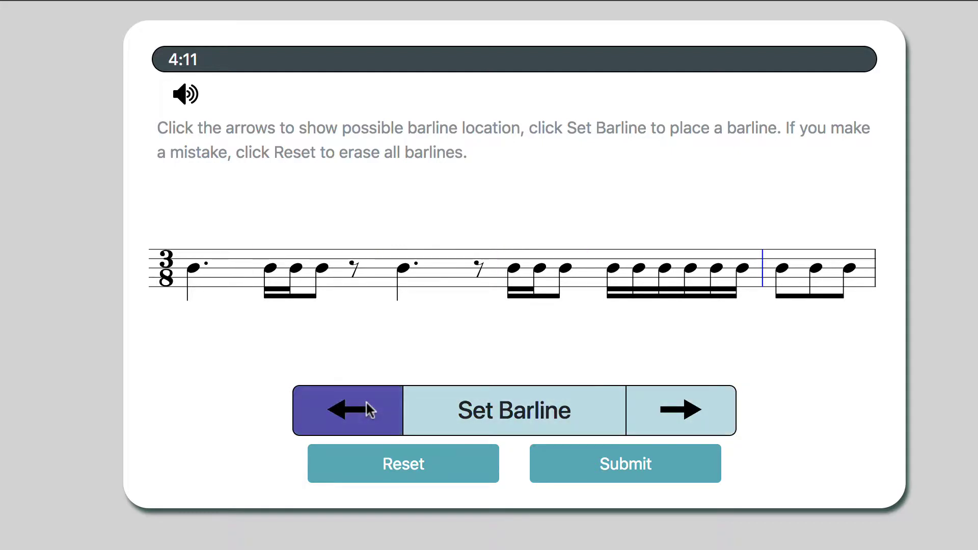
click(367, 407)
click(367, 408)
click(367, 407)
click(367, 408)
click(366, 400)
click(344, 402)
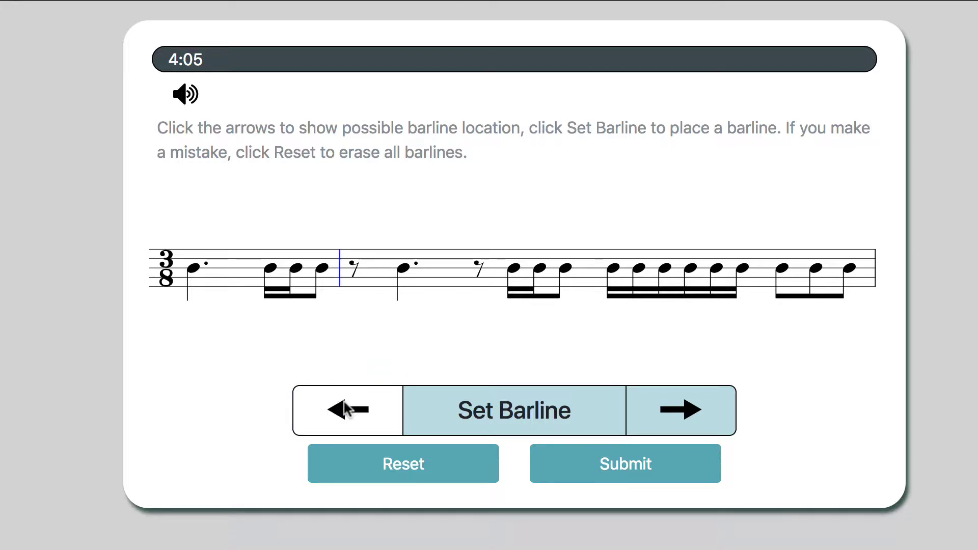
click(343, 402)
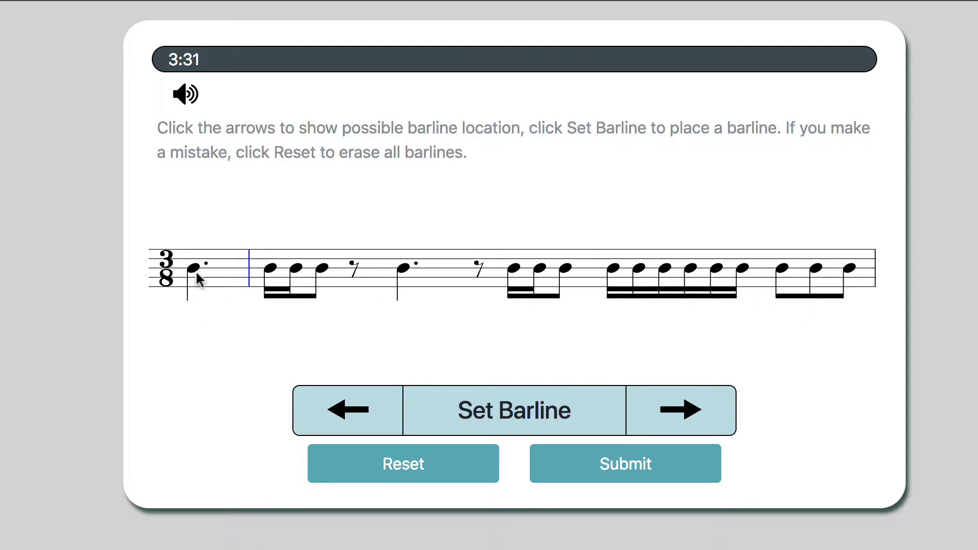
Bar the 3/8 rhythm after the dotted quarter, eighth rest, second dotted quarter, three sixteenths and six beamed notes
click(493, 422)
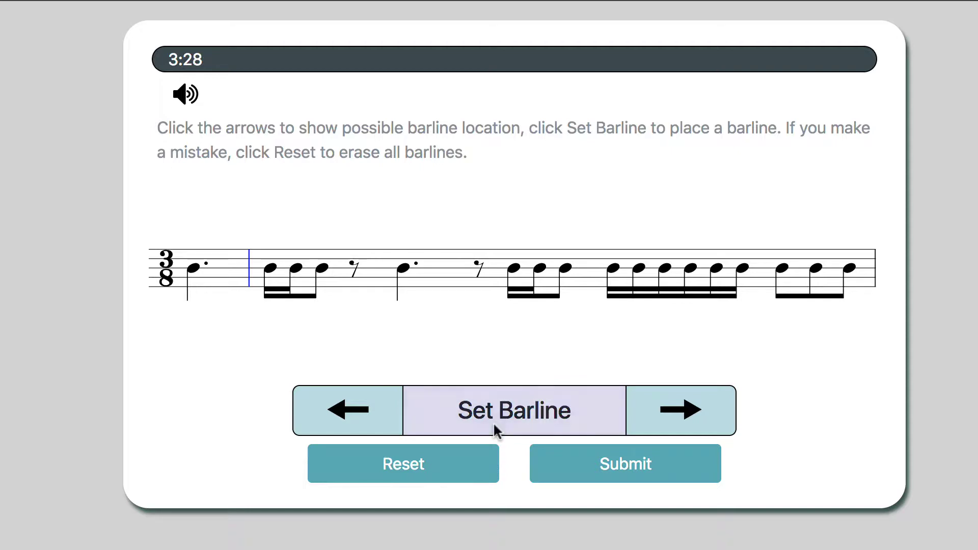
click(663, 415)
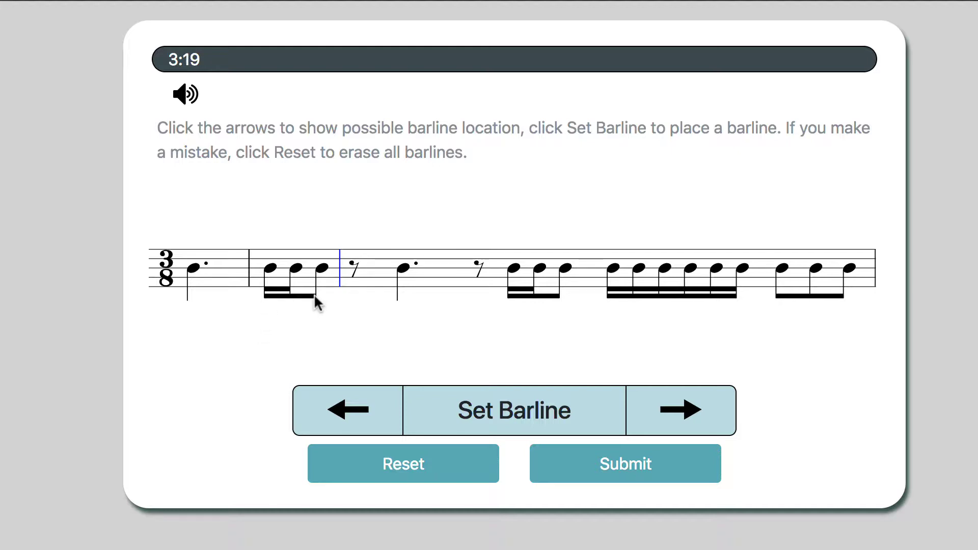
click(672, 423)
click(515, 401)
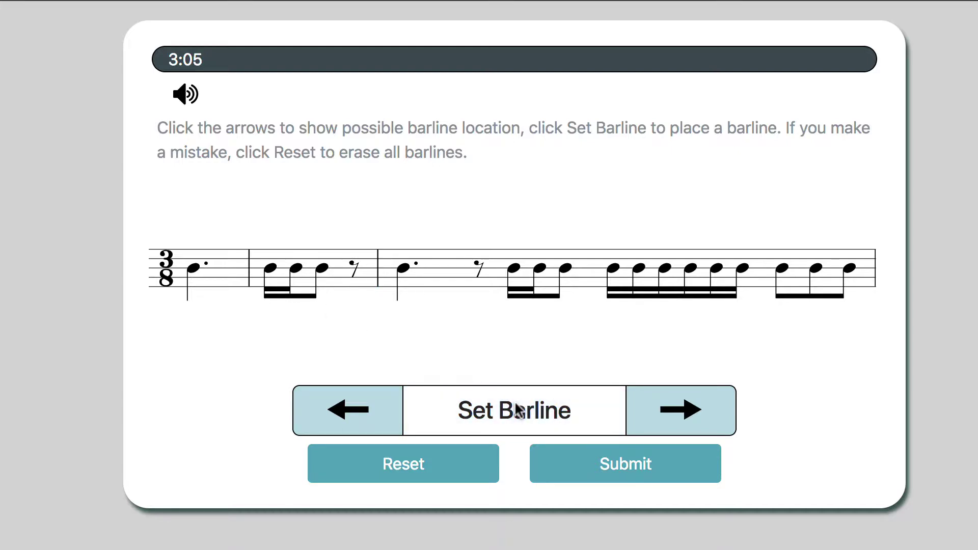
click(699, 400)
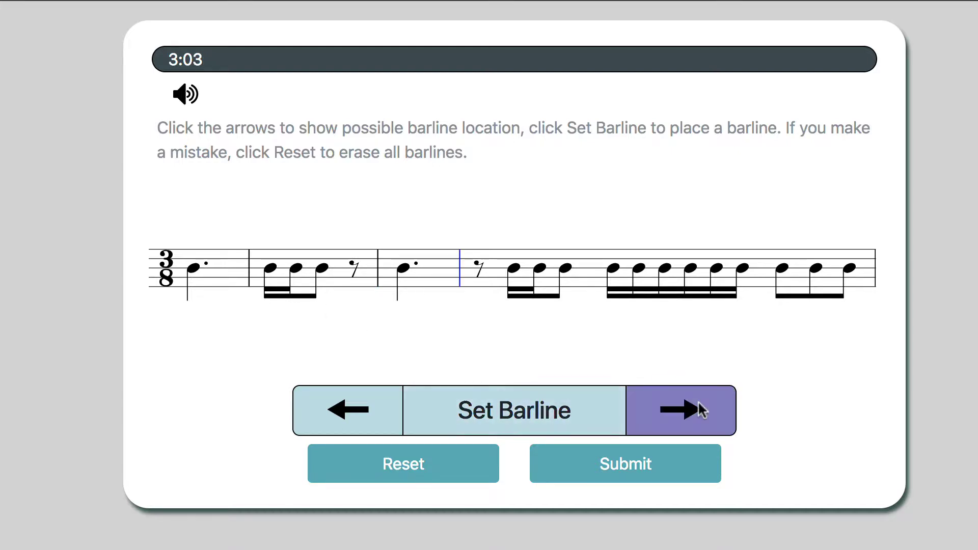
click(526, 411)
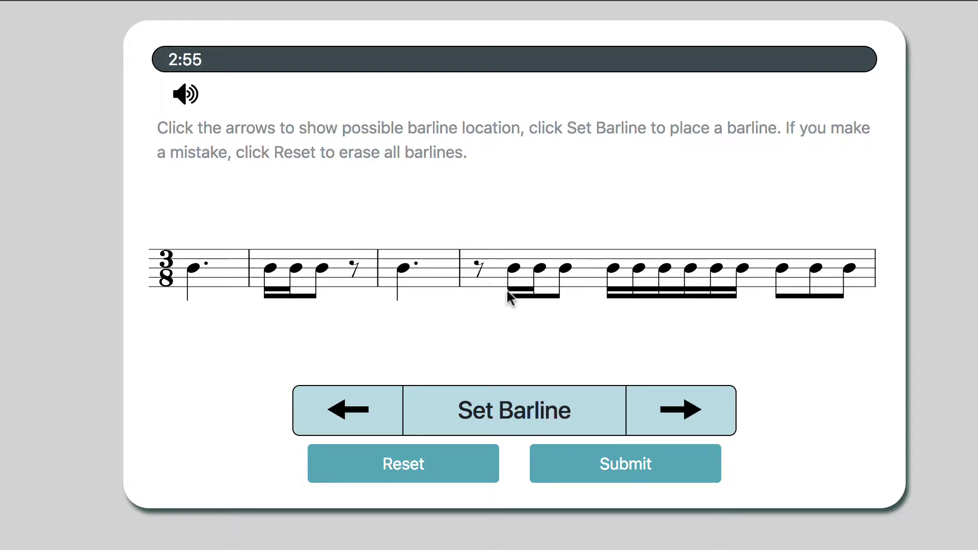
click(672, 411)
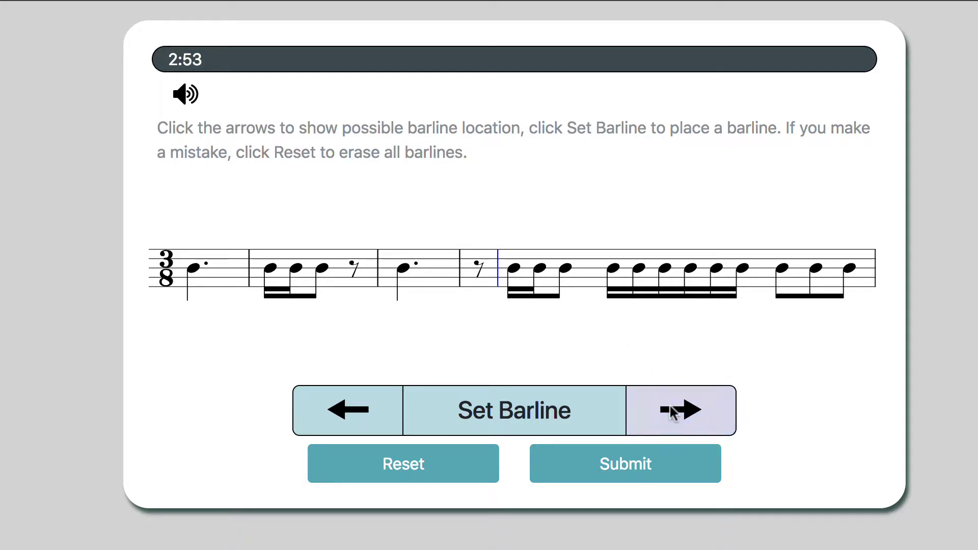
click(671, 407)
click(505, 408)
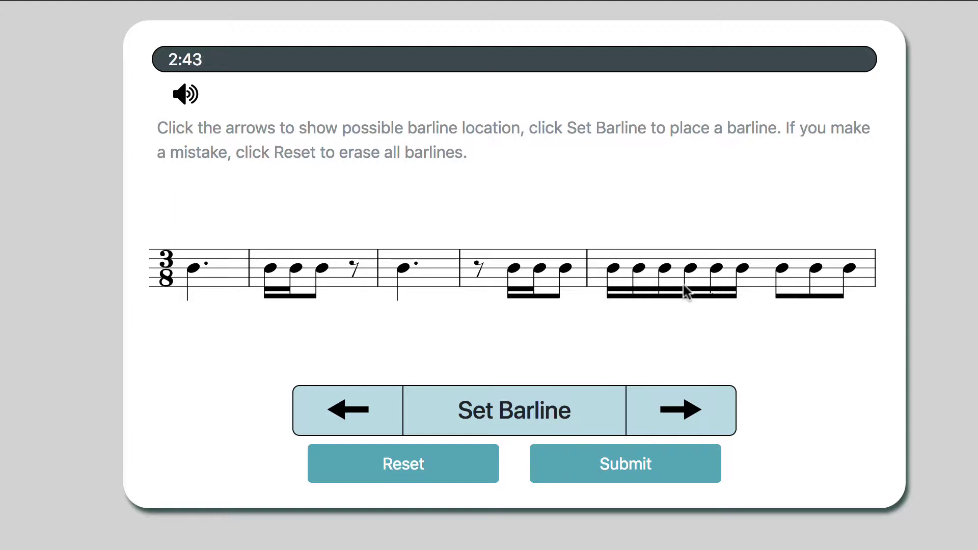
click(676, 408)
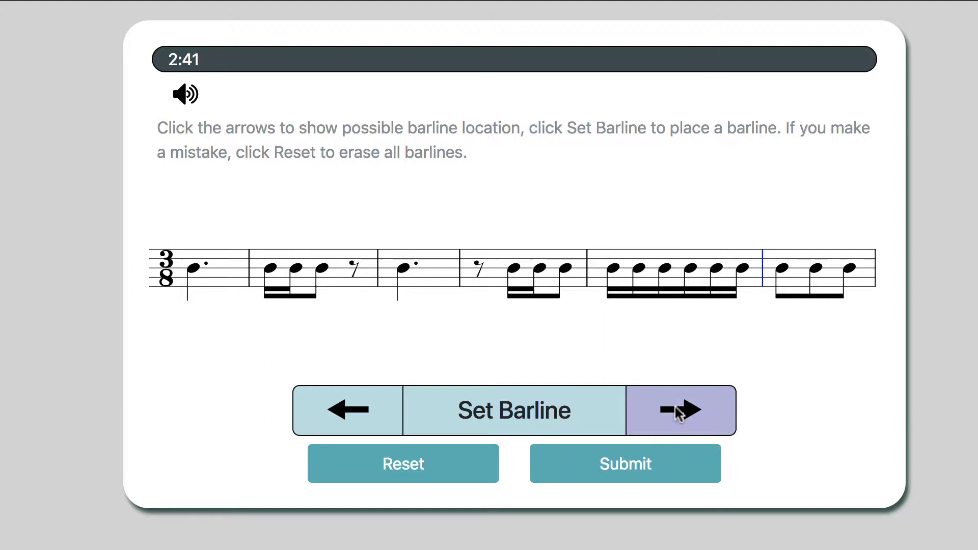
click(498, 410)
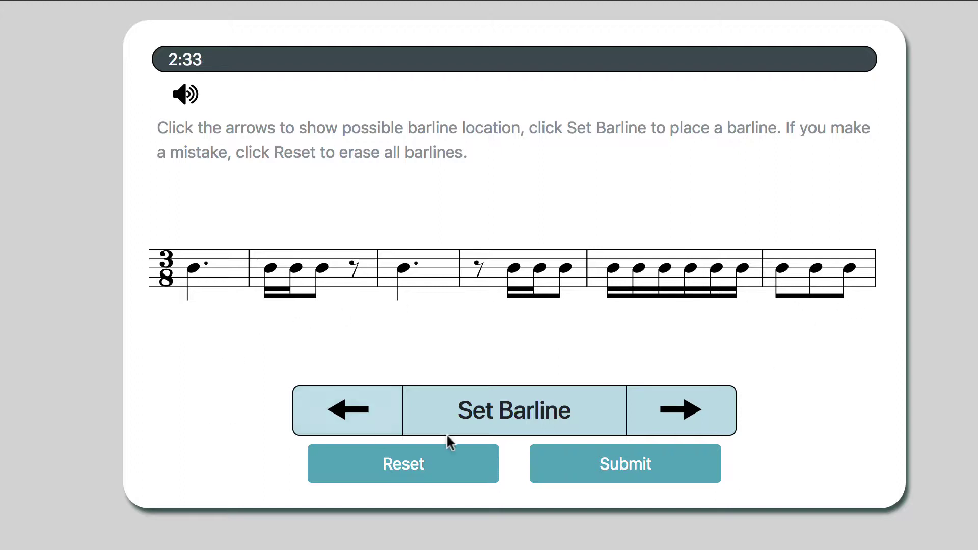
Submit the five 3/8 barlines for grading, scoring 1/1 = 100%
click(606, 454)
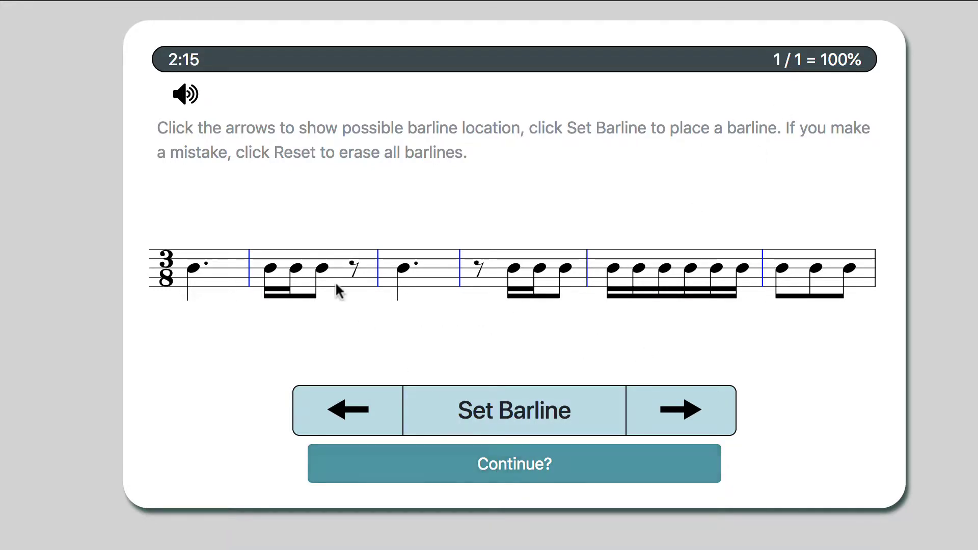
Load the next 2/4 rhythm and set a barline after the third note group
click(517, 466)
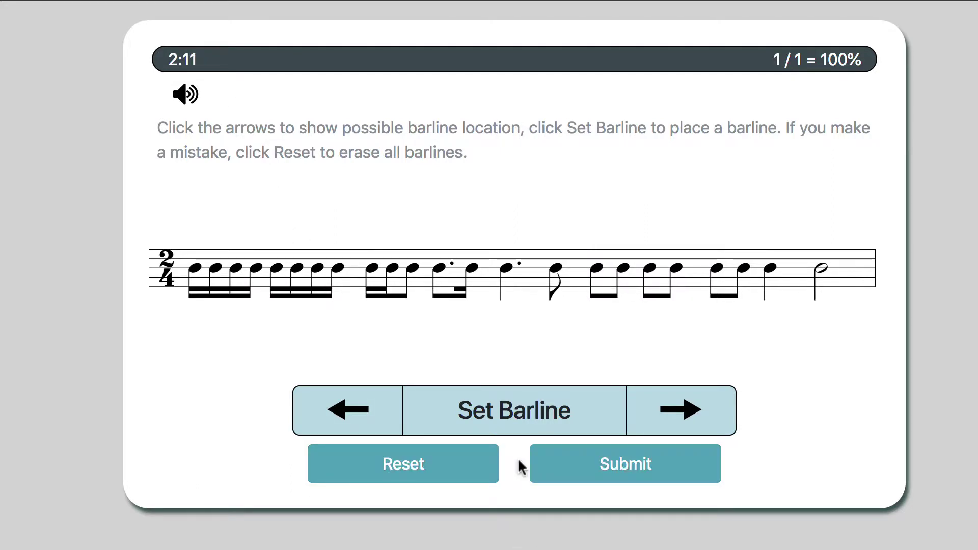
click(683, 411)
click(683, 411)
click(682, 411)
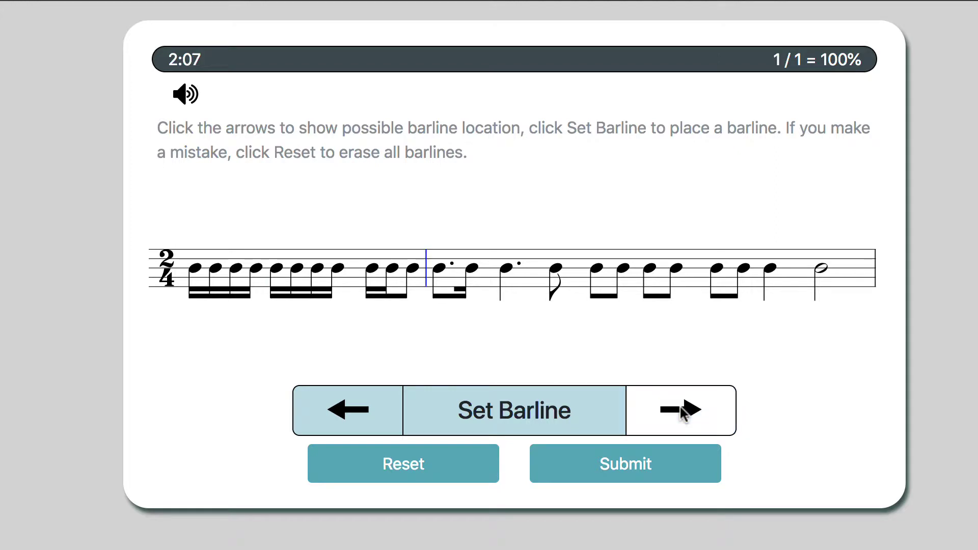
click(508, 401)
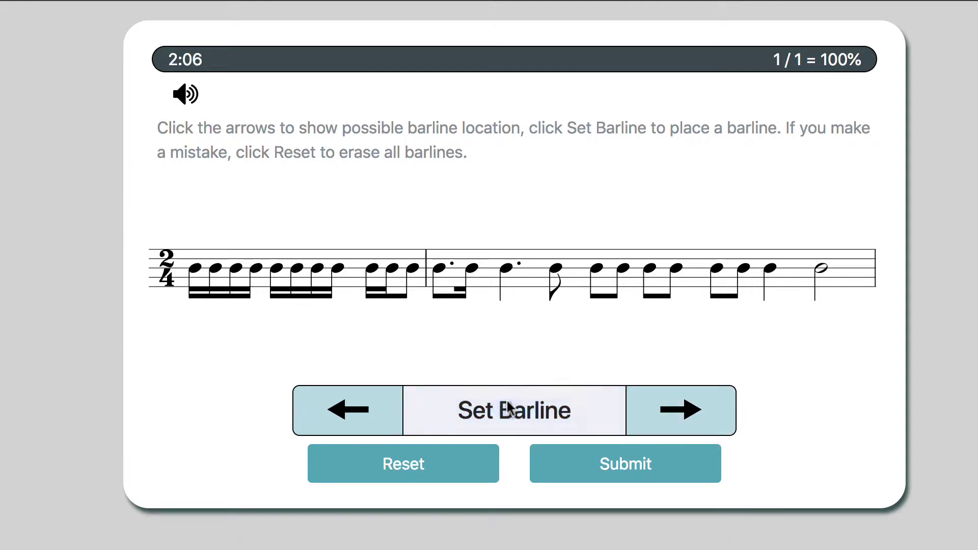
Reset the misplaced barline and bring the candidate to after the second sixteenth group
click(389, 456)
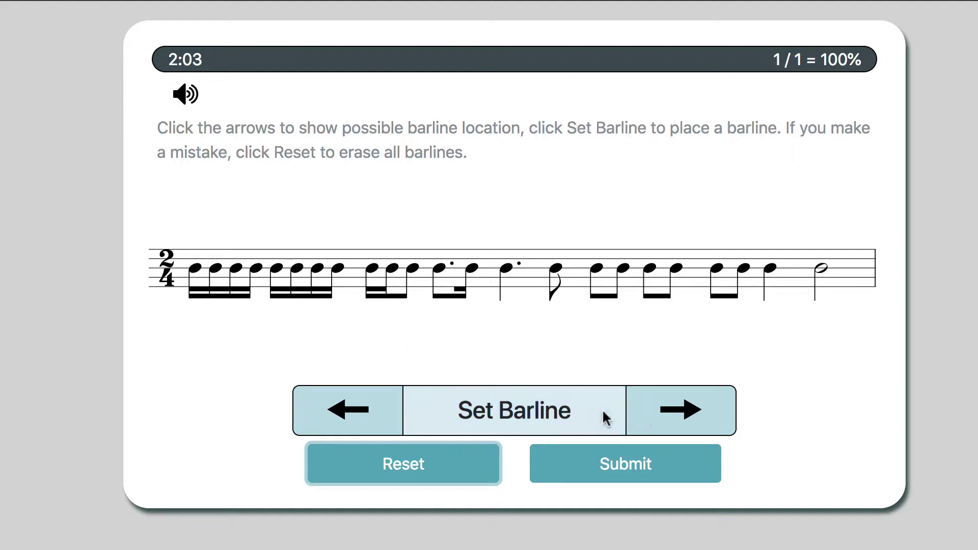
click(658, 414)
click(658, 413)
click(657, 413)
click(658, 414)
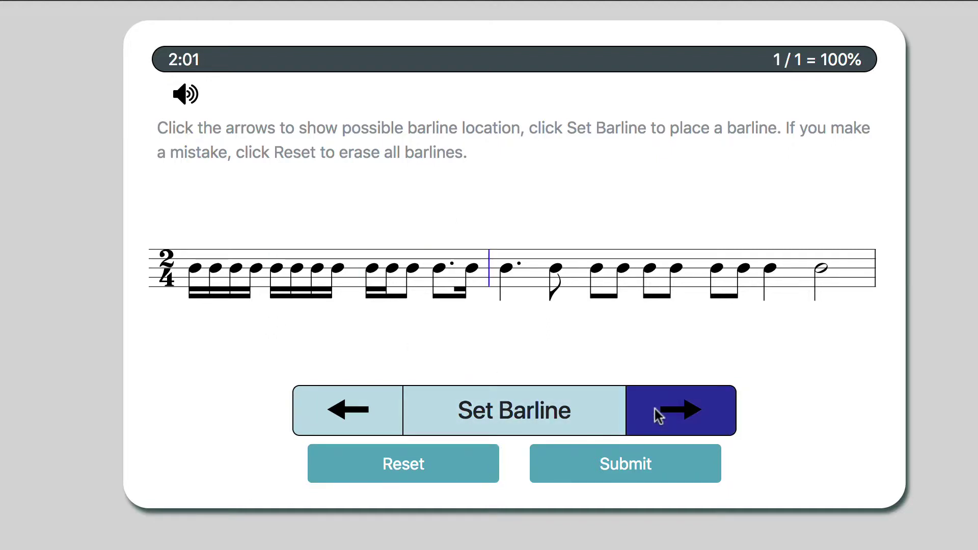
click(657, 414)
click(657, 414)
click(657, 414)
click(658, 414)
click(655, 408)
click(655, 408)
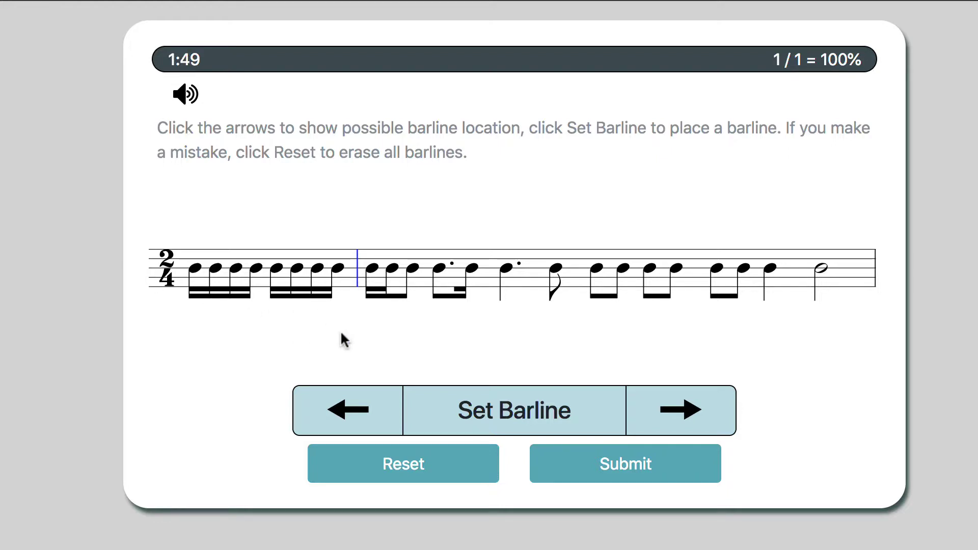
Set barlines after the two sixteenth groups, at the next position, and after the dotted quarter and eighth
click(489, 410)
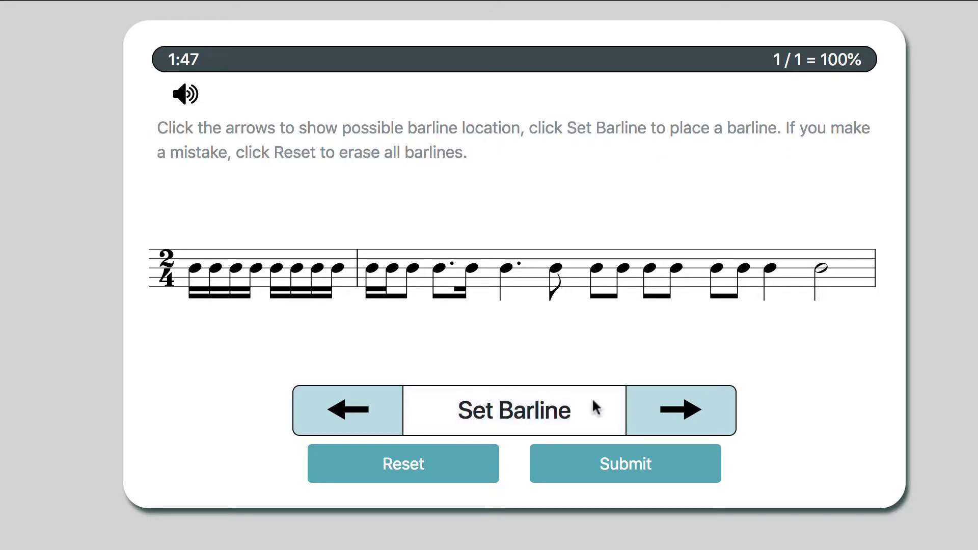
click(670, 413)
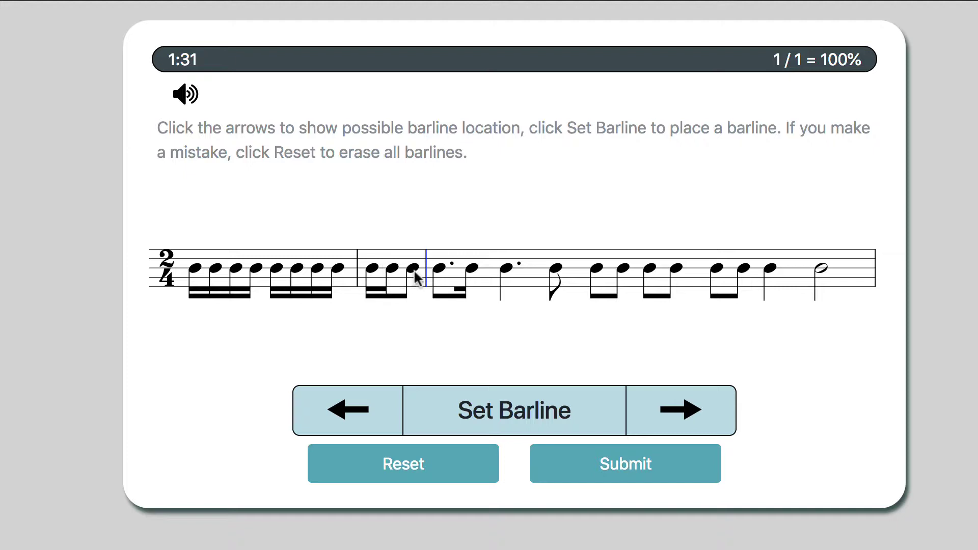
click(644, 400)
click(509, 408)
click(671, 408)
click(670, 406)
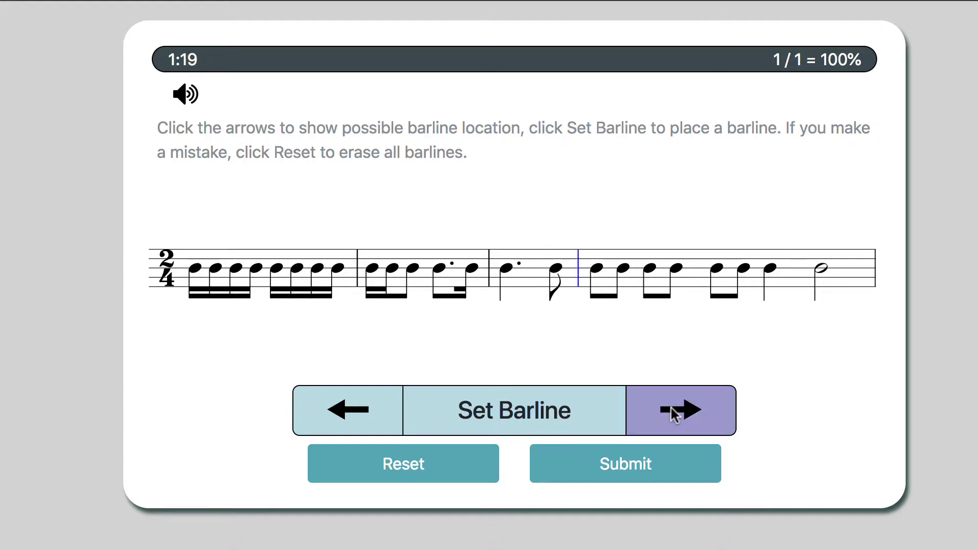
click(520, 410)
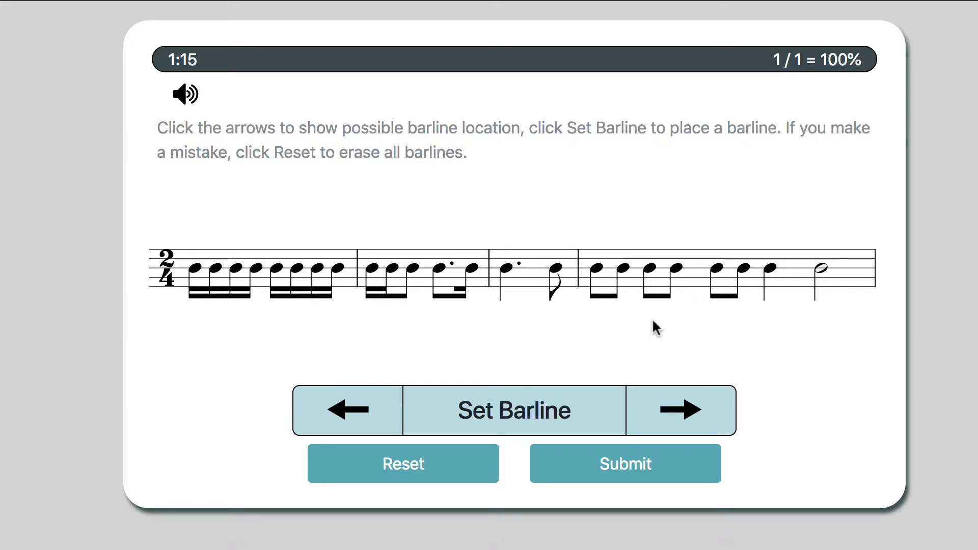
Add barlines after the four eighth notes and before the final half note
click(666, 394)
click(665, 395)
click(522, 412)
click(686, 409)
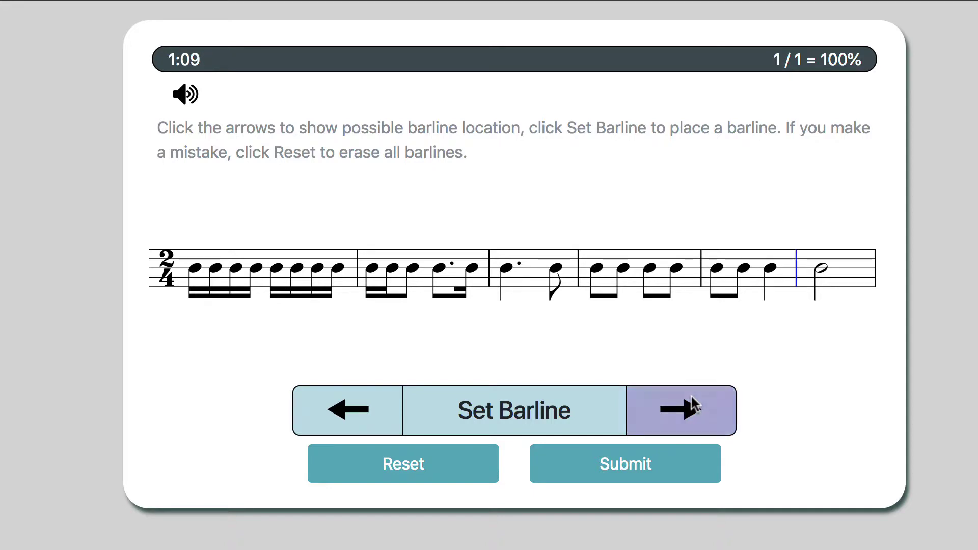
click(540, 414)
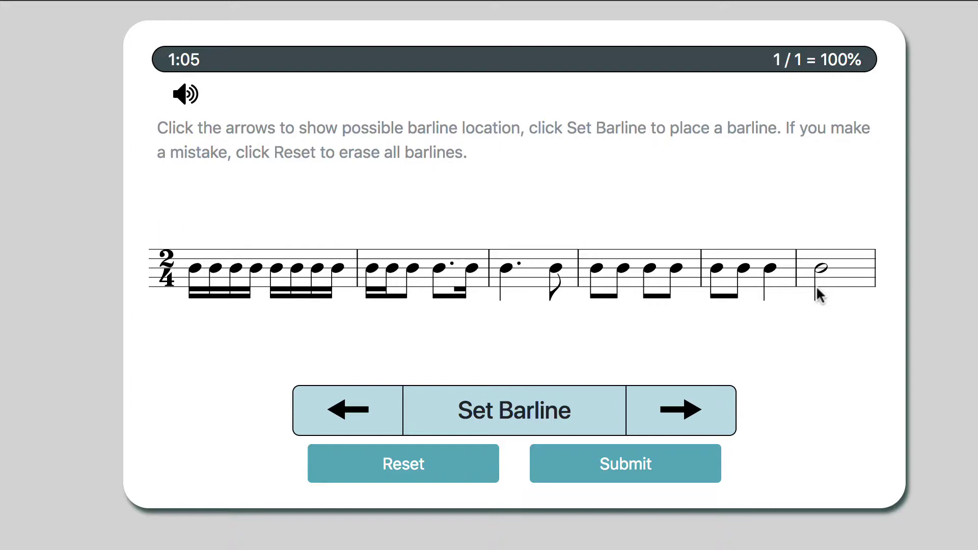
Submit the 2/4 rhythm for 2/2 = 100%, then bar the new 2/2 rhythm after the fourth quarter
click(601, 464)
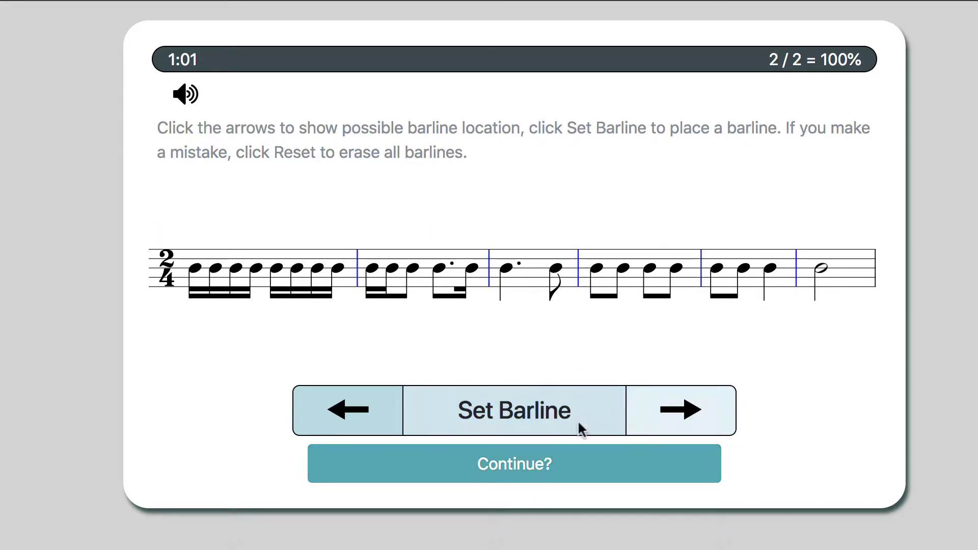
click(546, 466)
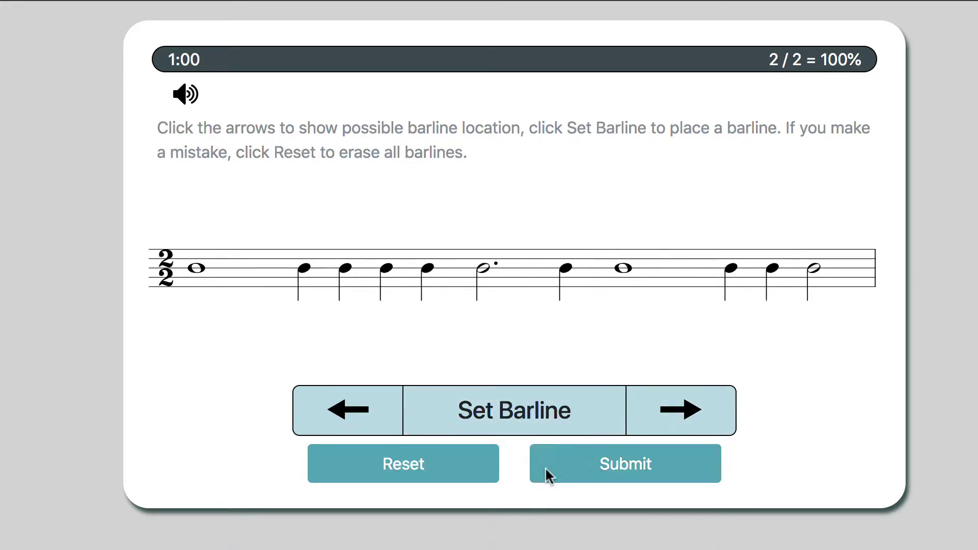
click(692, 408)
click(690, 409)
click(690, 409)
click(691, 409)
click(691, 409)
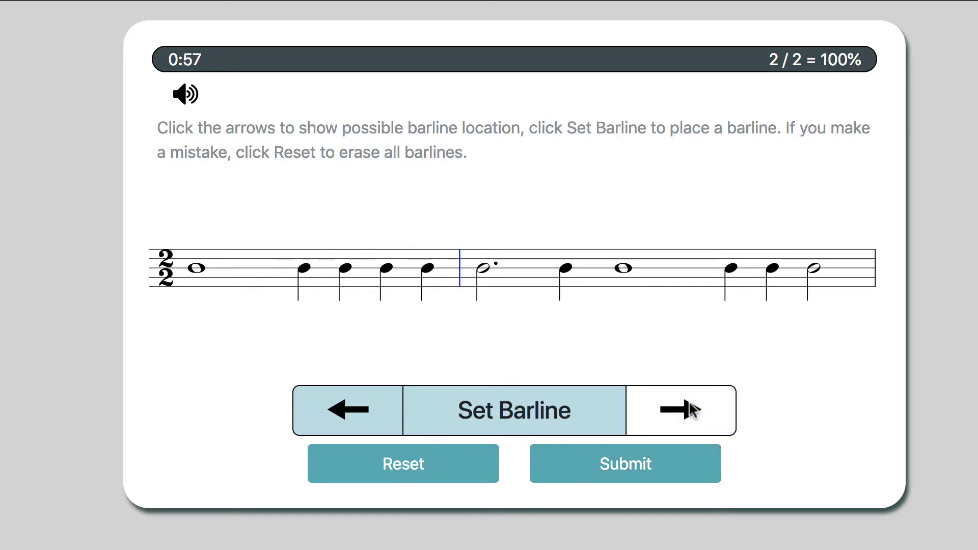
click(568, 406)
Add 2/2 barlines before the last three notes and between the second and third quarters
click(639, 402)
click(639, 403)
click(639, 403)
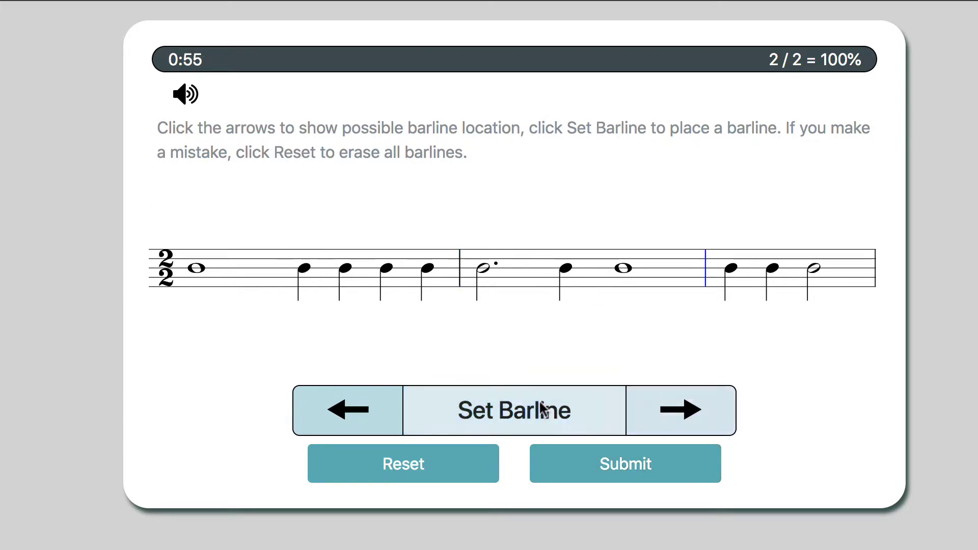
click(542, 408)
click(351, 406)
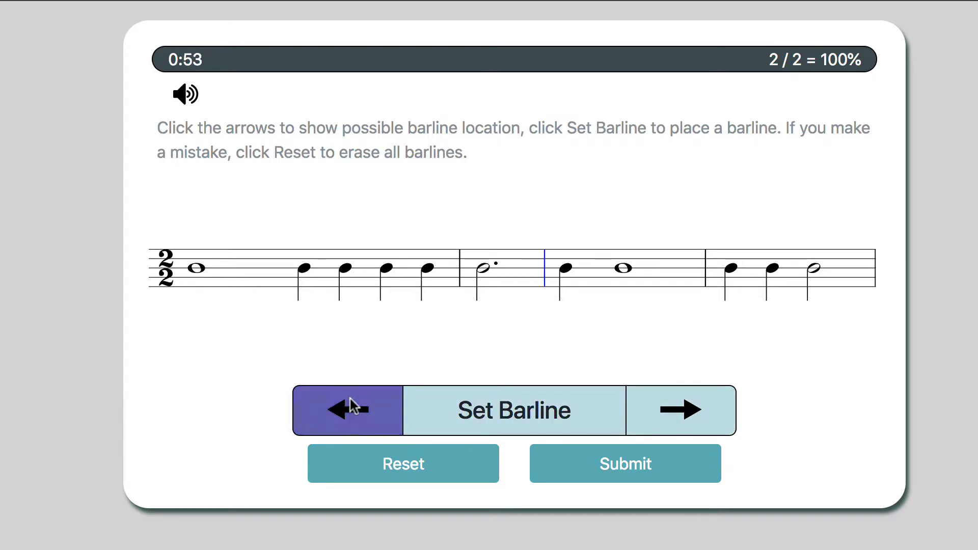
click(350, 399)
click(351, 399)
click(351, 399)
click(498, 411)
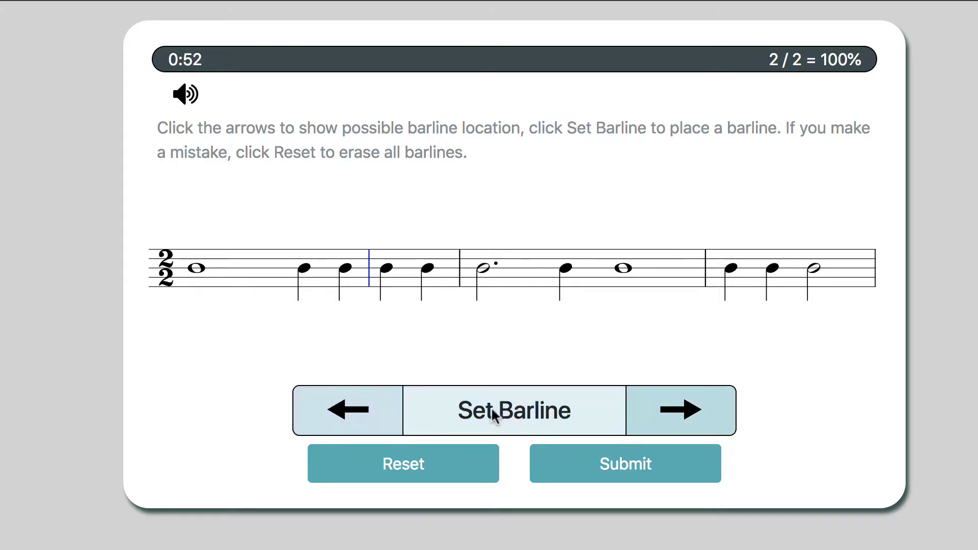
Submit the 2/2 barlines (2/3 = 66%, missed spots in red) and reload a fresh 2/2 rhythm
click(583, 460)
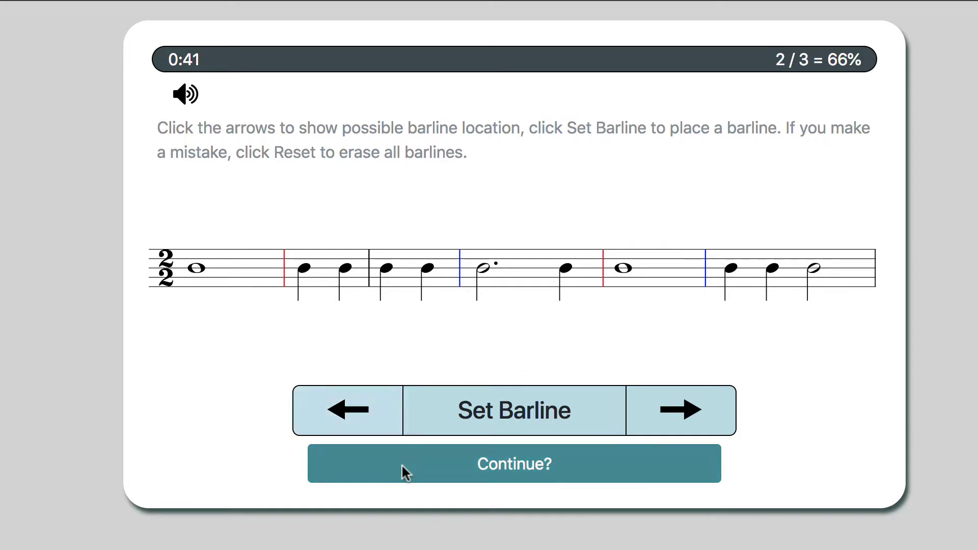
click(475, 465)
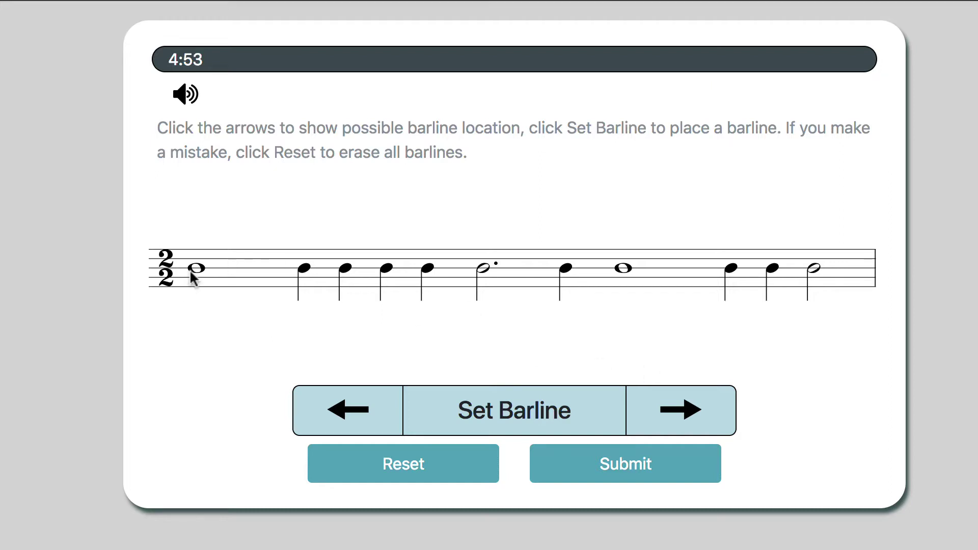
Place barlines after the opening whole note and before the dotted half note
click(670, 419)
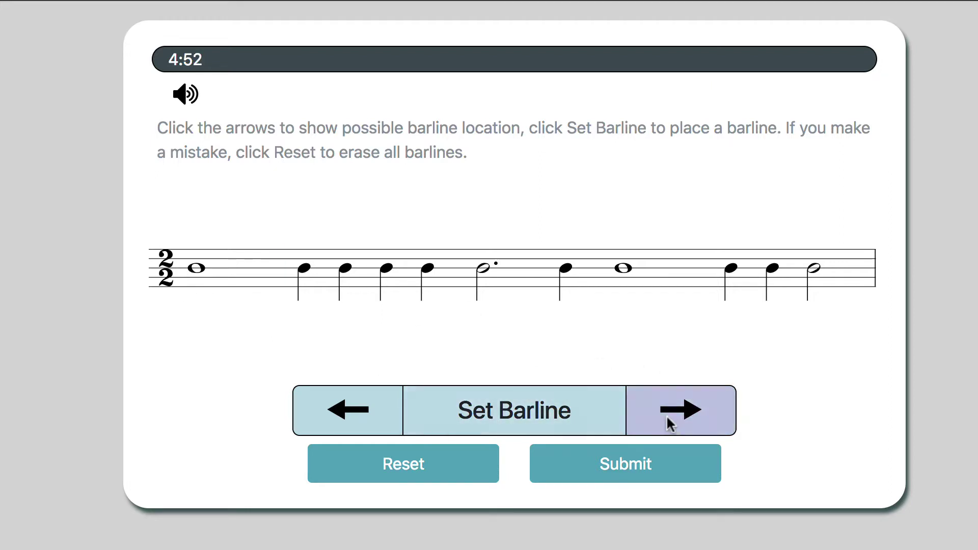
click(489, 416)
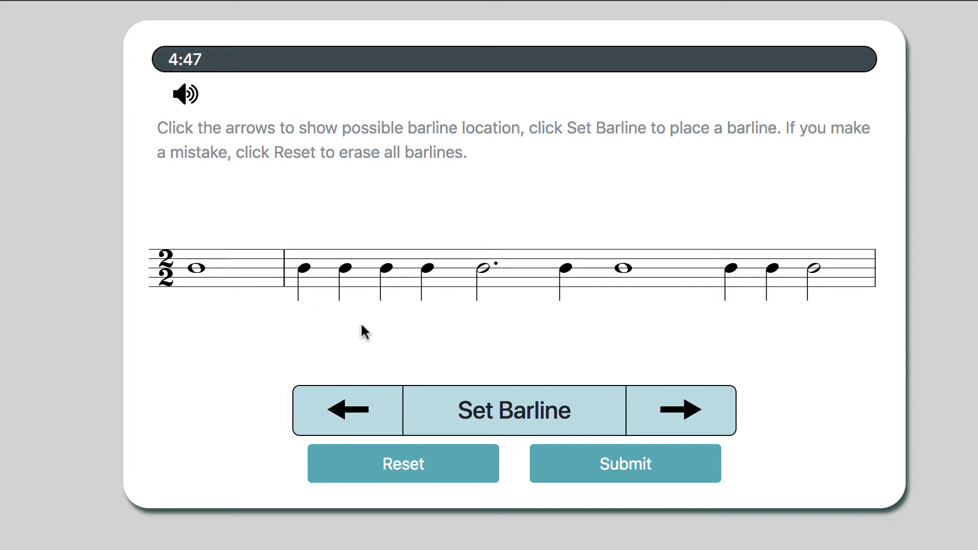
click(678, 402)
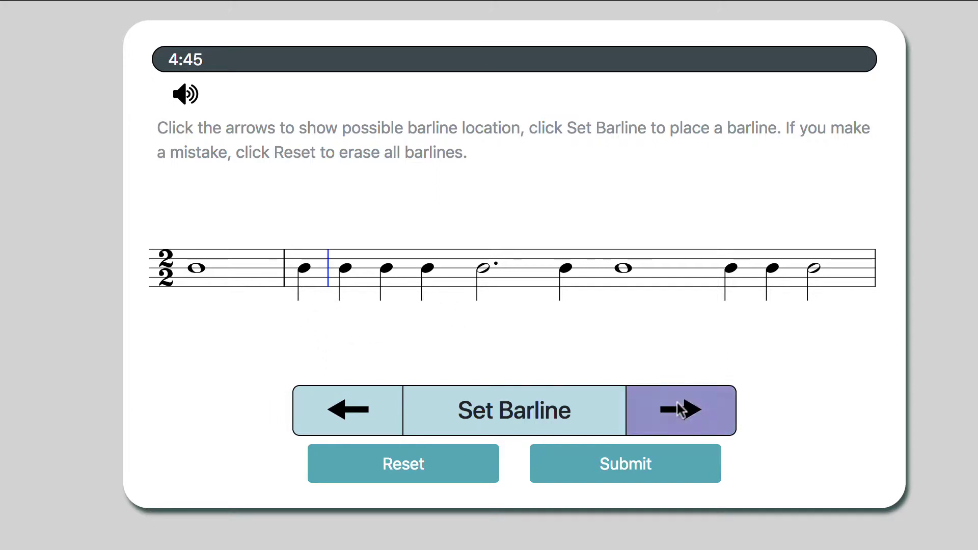
click(677, 402)
click(678, 402)
click(677, 402)
click(530, 414)
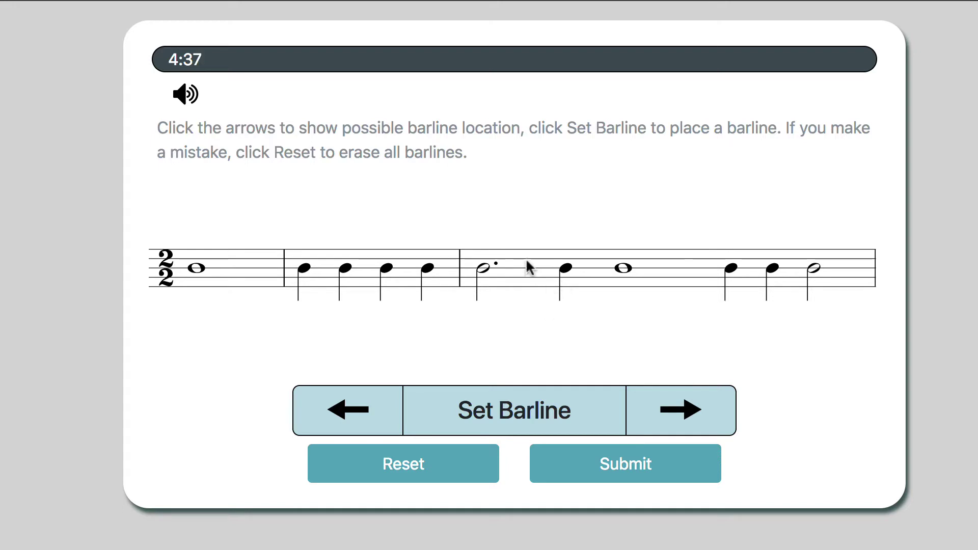
Add barlines before the second whole note and the last three notes, then submit for 1/1 = 100%
click(691, 409)
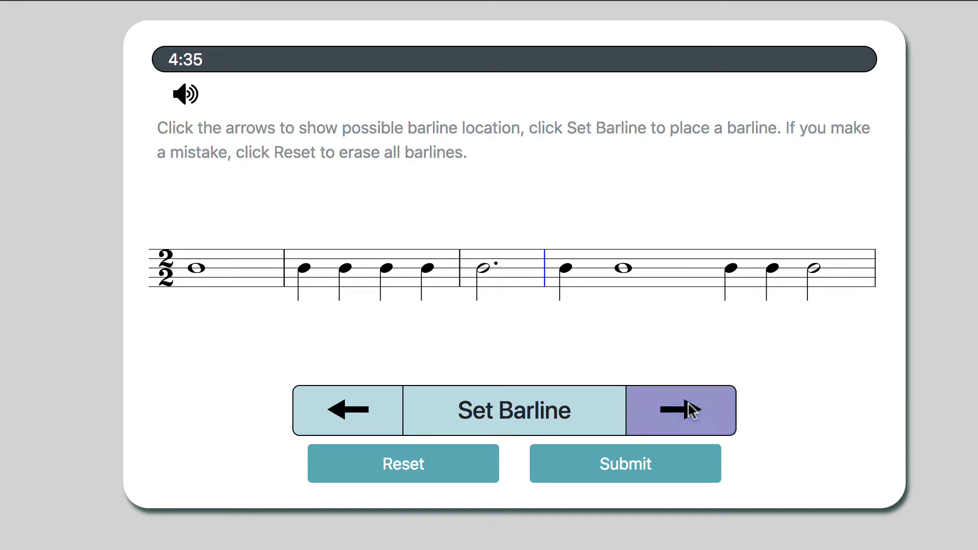
click(691, 410)
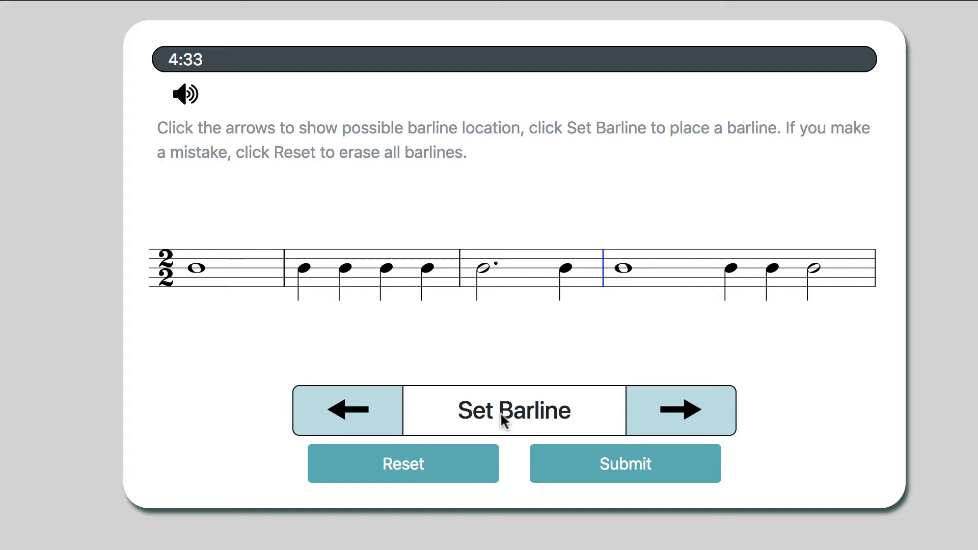
click(500, 418)
click(690, 399)
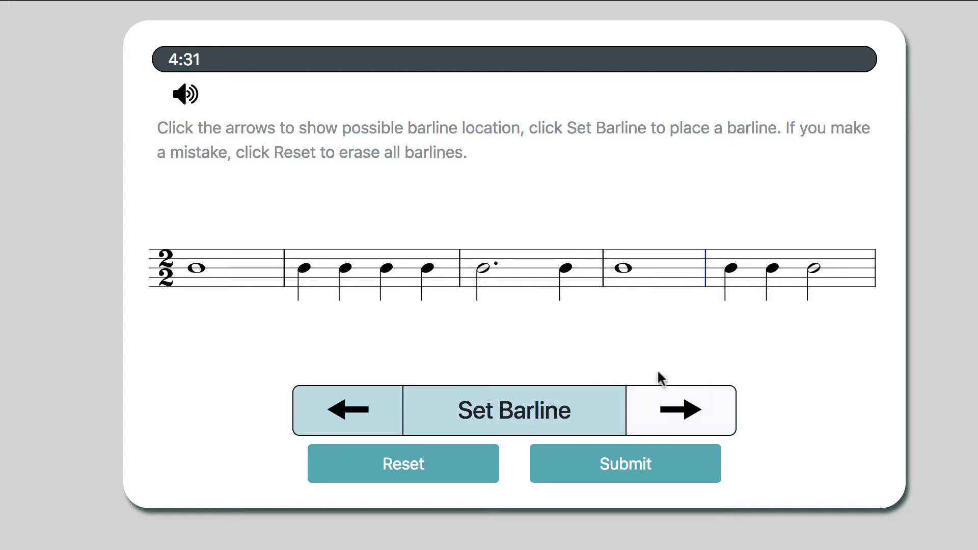
click(468, 412)
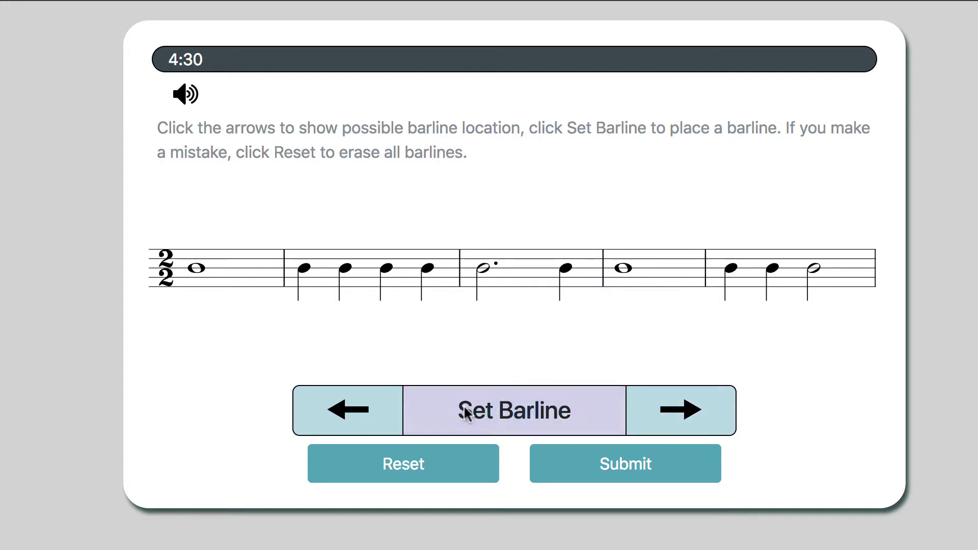
click(682, 413)
click(681, 411)
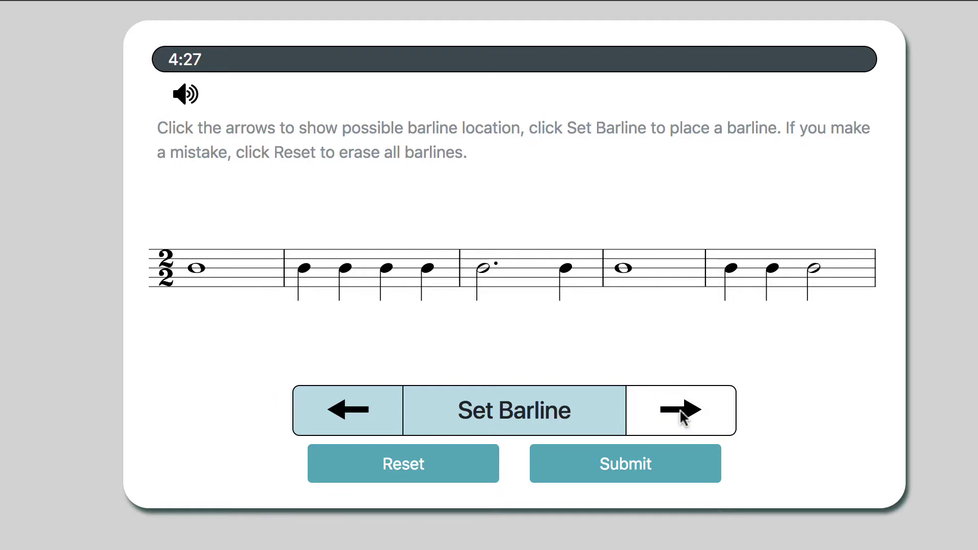
click(588, 456)
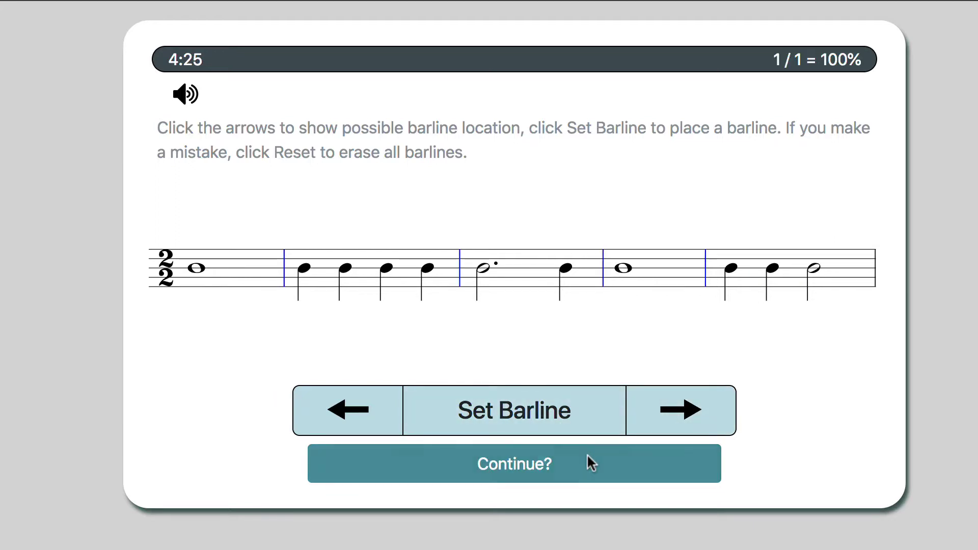
Load the 2/4 rhythm and set barlines after the tied note and before the eighth note
click(498, 458)
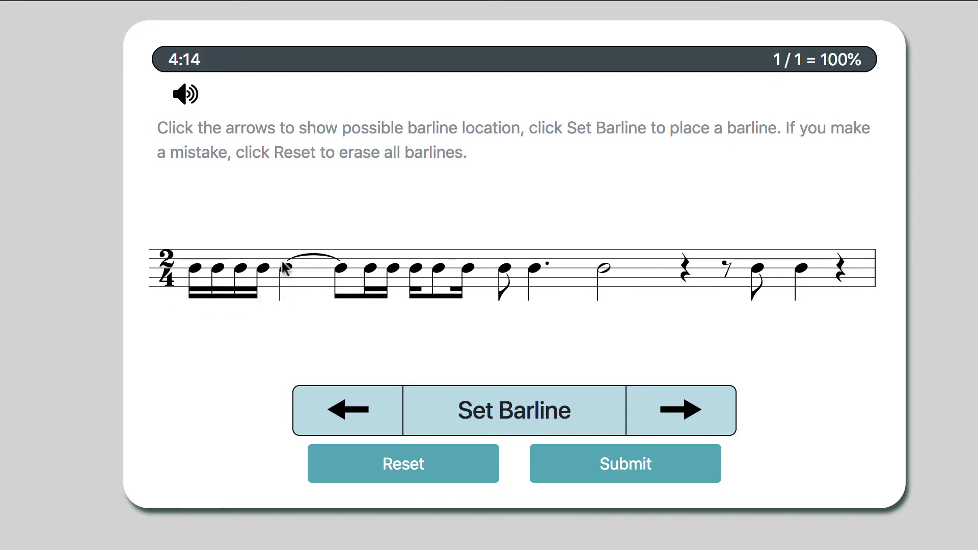
click(662, 408)
click(664, 407)
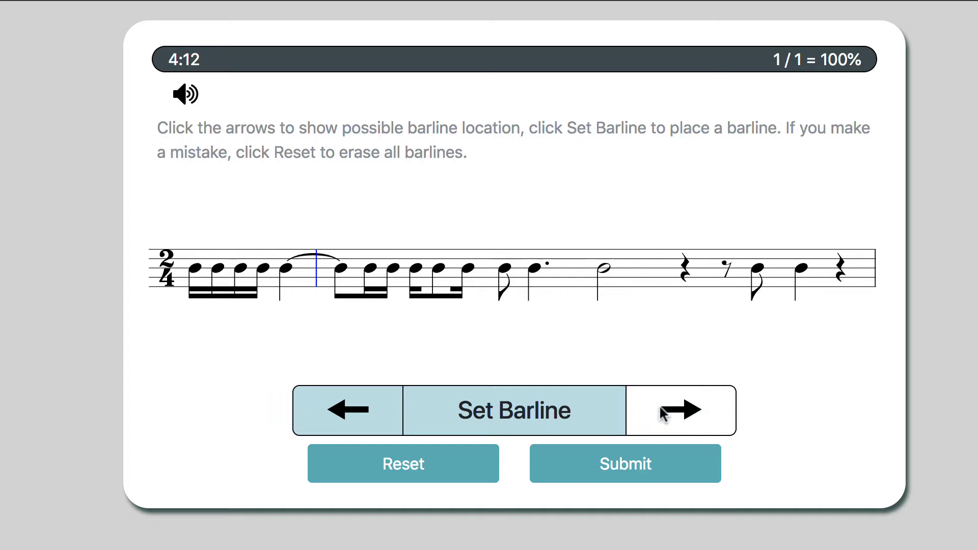
click(525, 407)
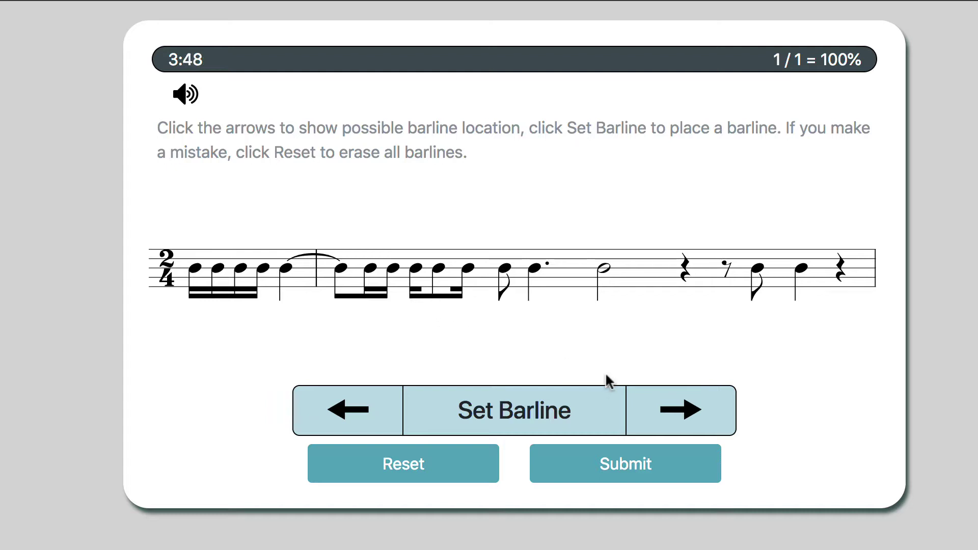
click(660, 410)
click(660, 410)
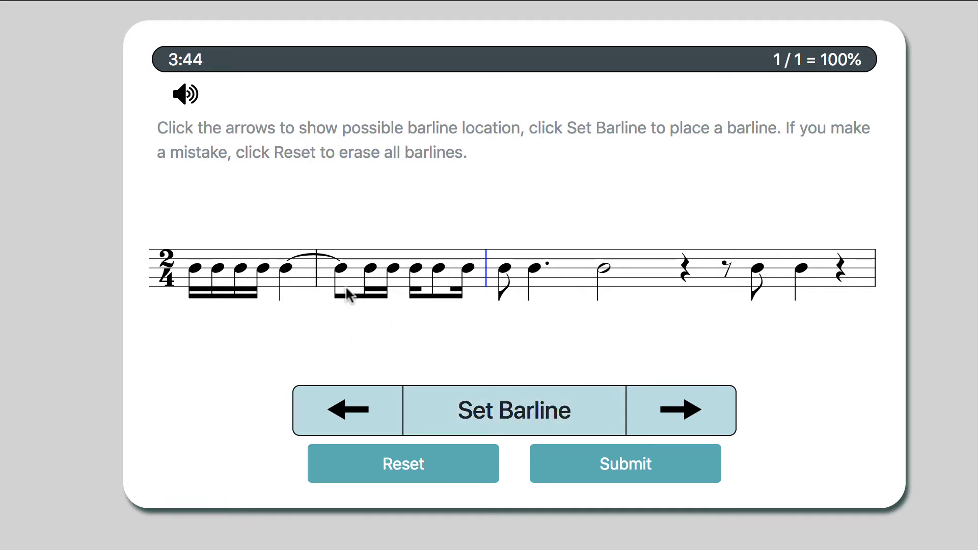
click(493, 422)
Add barlines after the dotted quarter note and after the half note
click(659, 412)
click(659, 413)
click(502, 426)
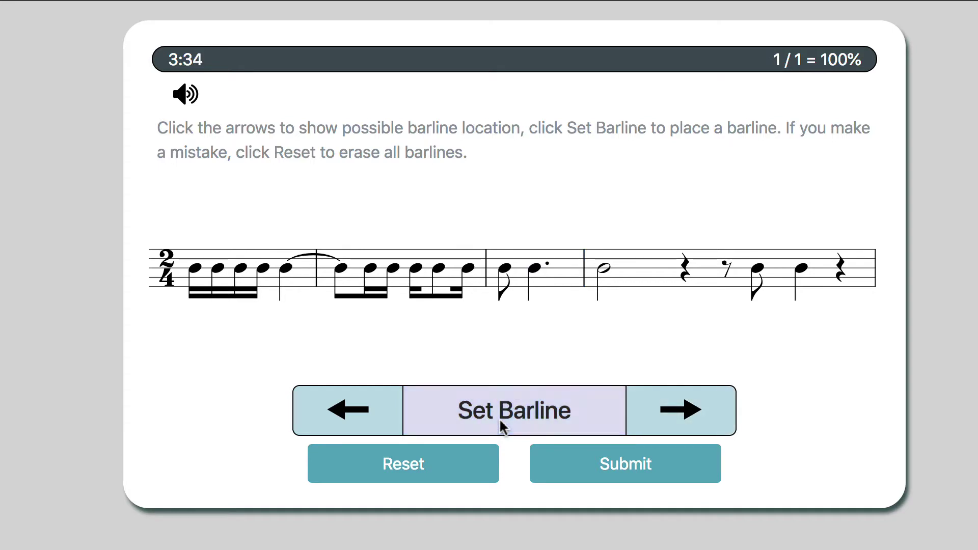
click(675, 415)
click(525, 421)
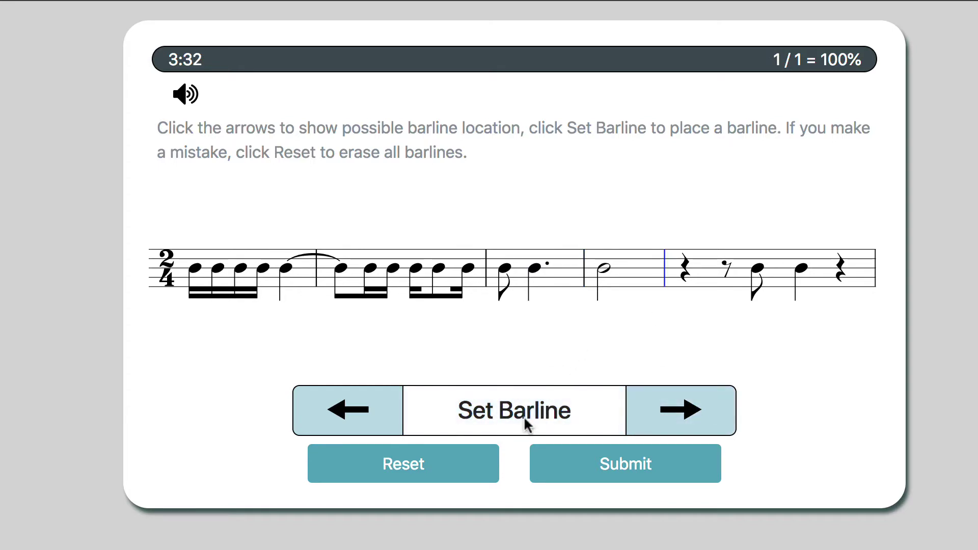
click(526, 424)
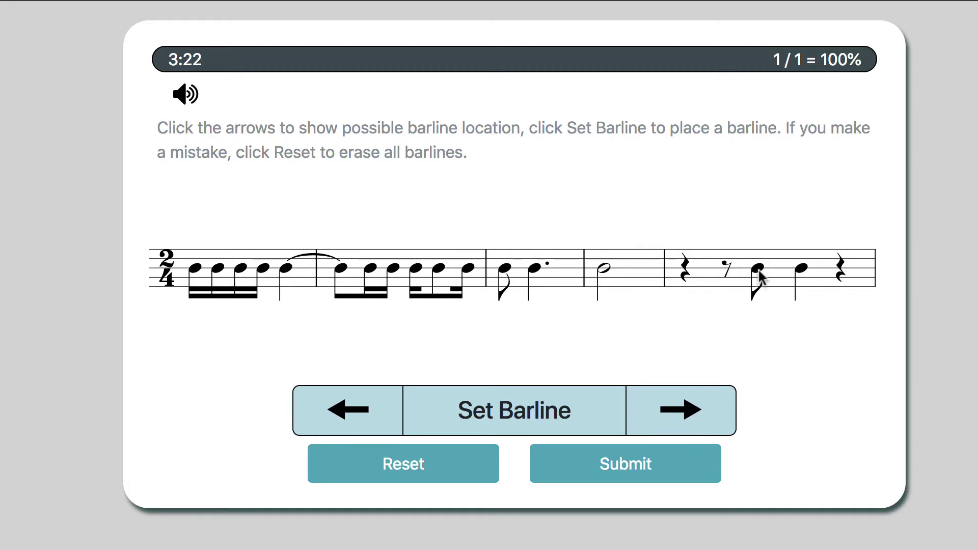
Set the last barline before the final measure, submit for 2/2 = 100%, and go to the next example
click(683, 410)
click(683, 410)
click(683, 410)
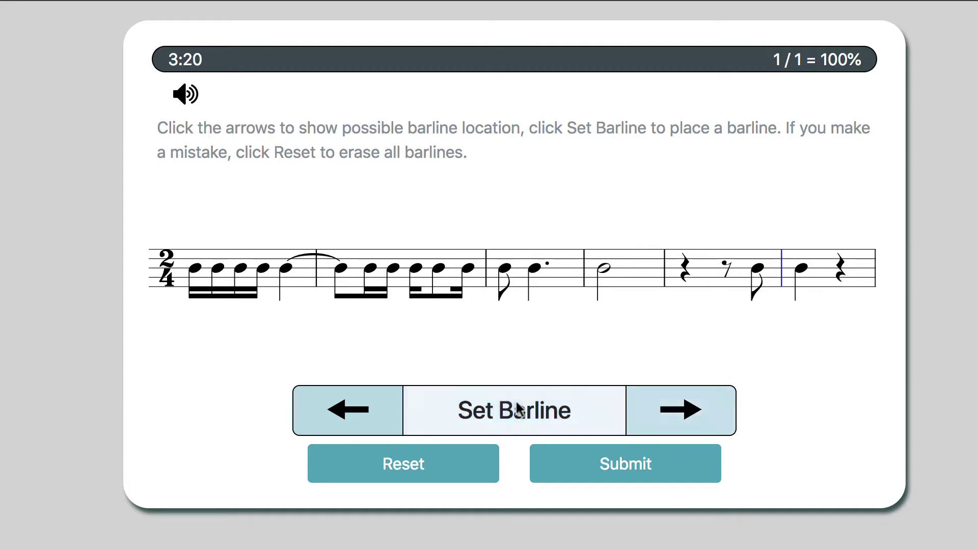
click(517, 410)
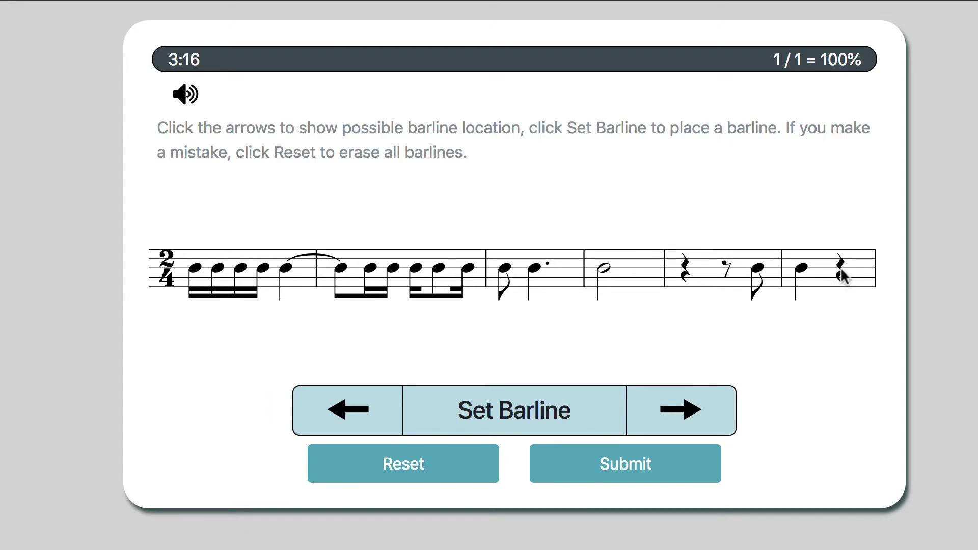
click(635, 456)
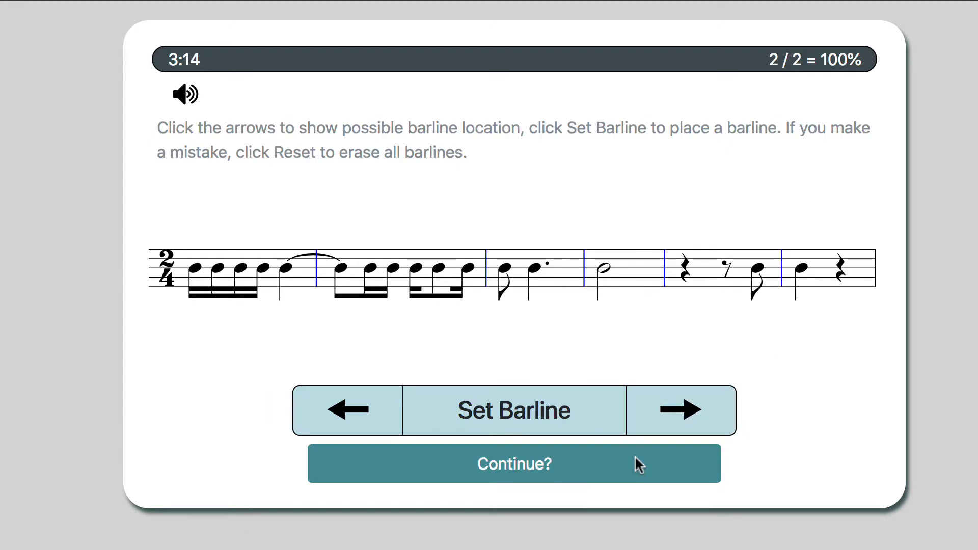
click(539, 464)
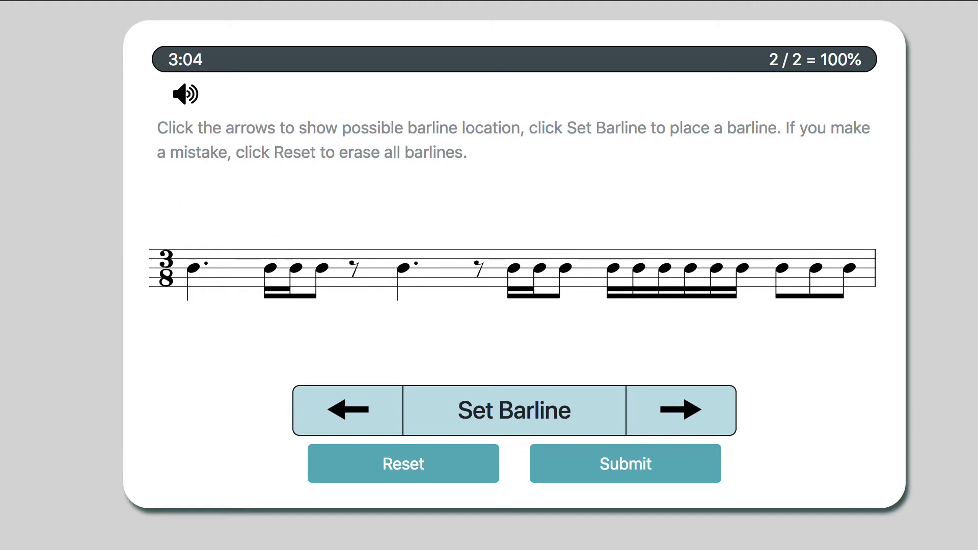
Switch to the Barlines ~ Compound Meter 3-10 exercise from the exercise dropdown
key(space)
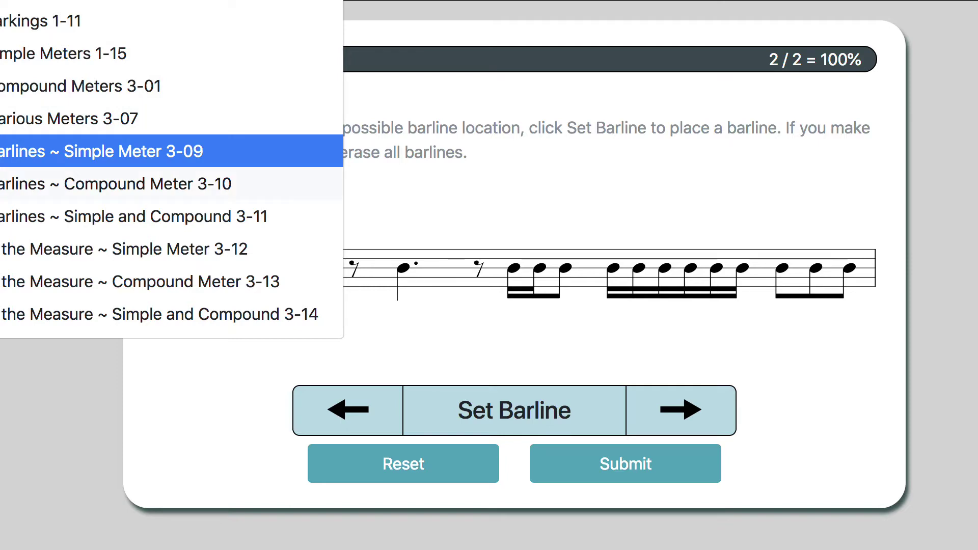
key(Down)
key(Return)
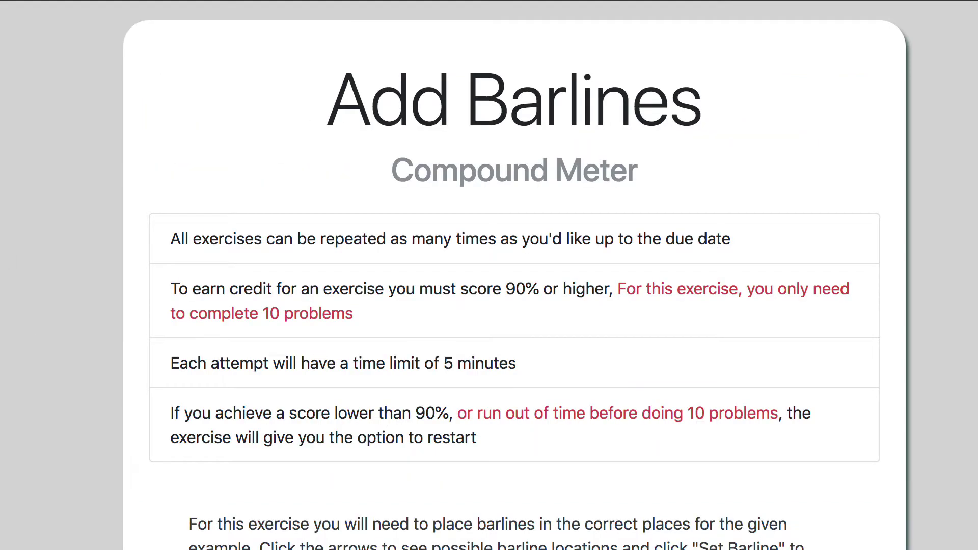
Start the timed Add Barlines – Compound Meter exercise, bringing up its first 6/16 rhythm
key(Return)
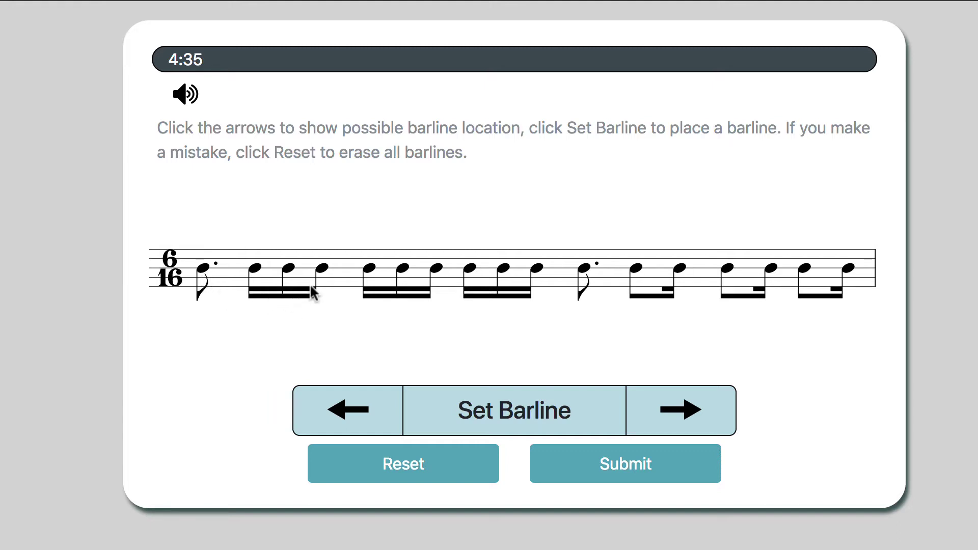
Place barlines closing the first and second measures of the 6/16 rhythm
click(677, 420)
click(677, 420)
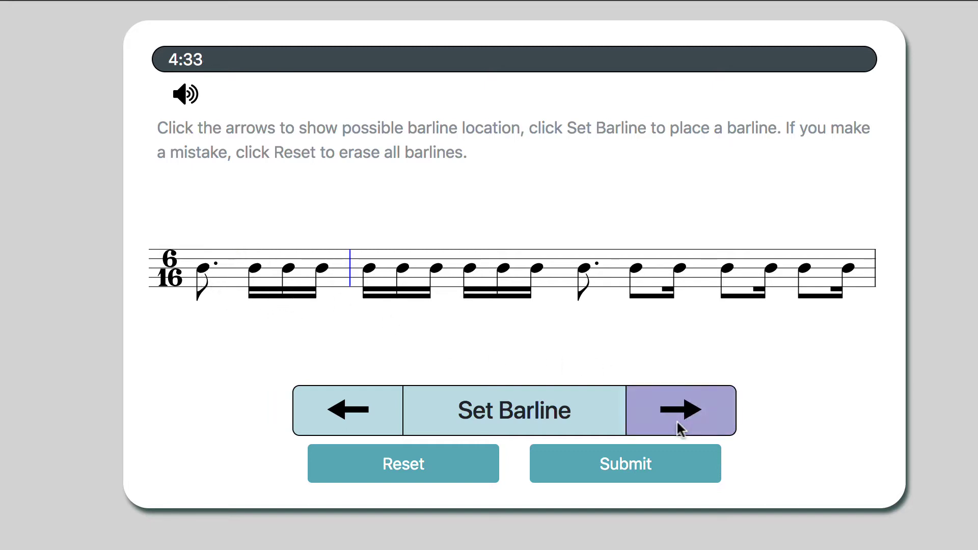
click(570, 416)
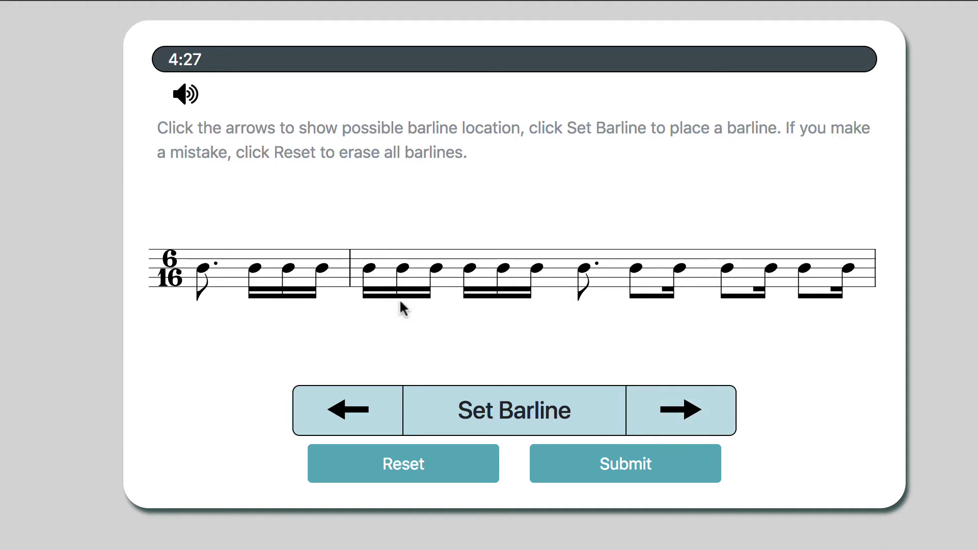
click(647, 411)
click(481, 407)
Add the barline after measure 3, submit for 1/1 = 100%, and load the 9/4 example
click(684, 410)
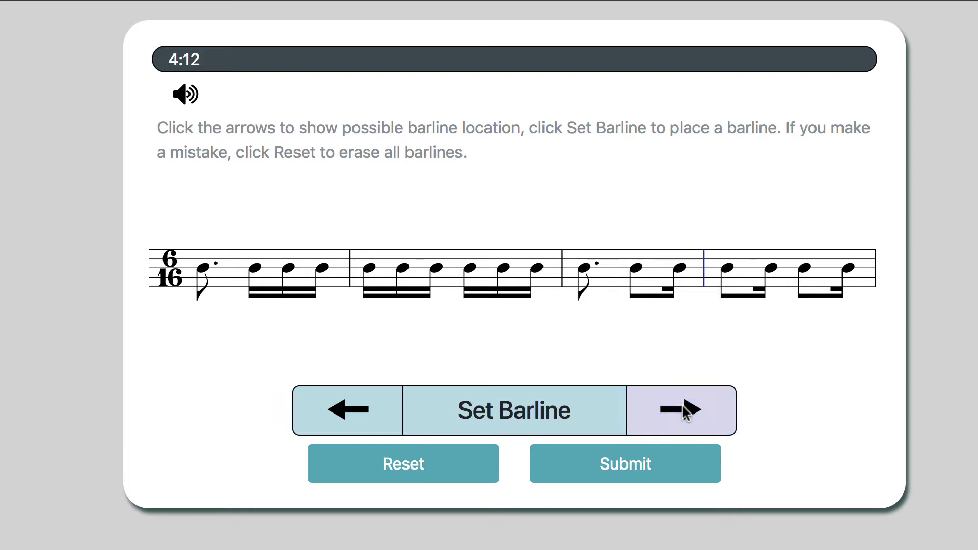
click(559, 411)
click(581, 463)
click(542, 463)
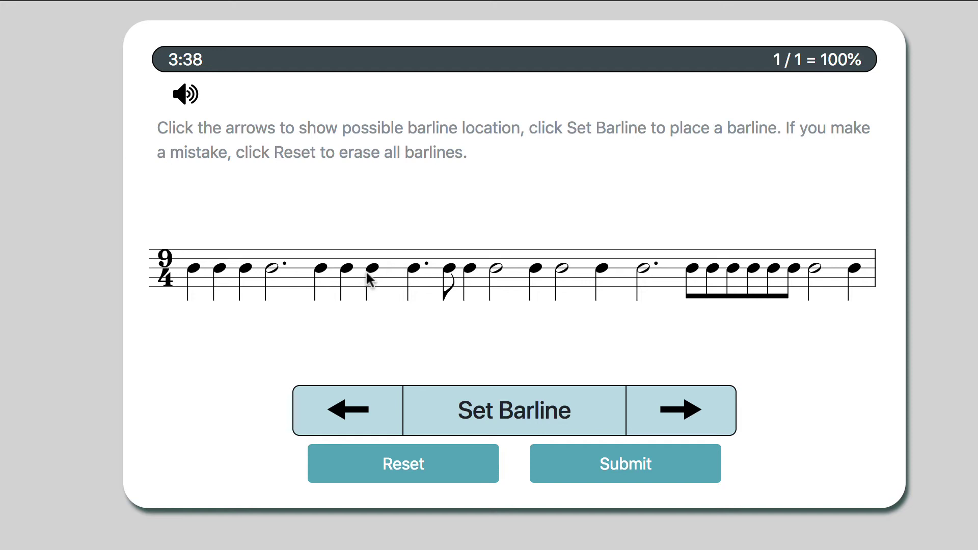
Set the first 9/4 barline after the third quarter note following the dotted half
click(639, 414)
click(639, 413)
click(639, 414)
click(639, 413)
click(639, 414)
click(640, 414)
click(639, 414)
click(518, 414)
click(670, 408)
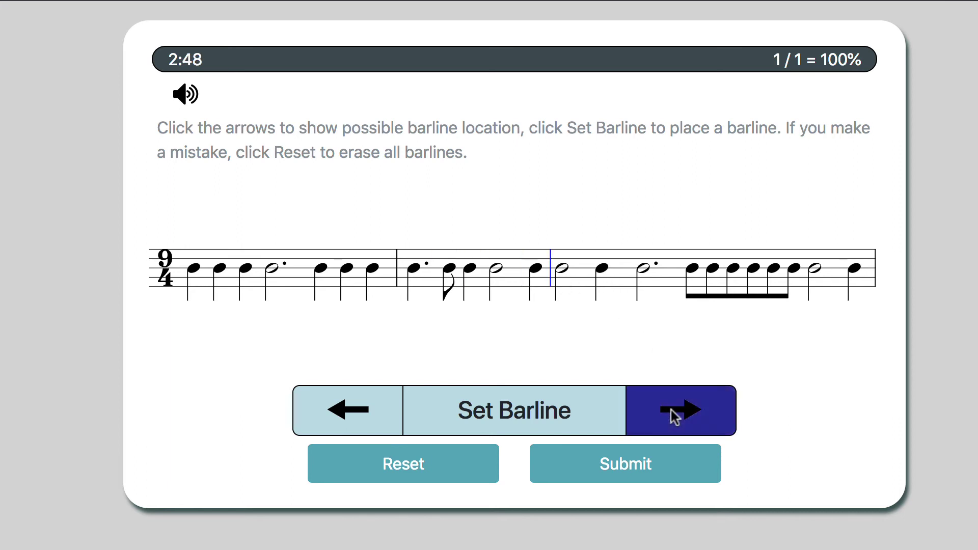
Place the second barline before the dotted half note and submit the 9/4 rhythm for 2/2 = 100%
click(672, 410)
click(670, 408)
click(563, 410)
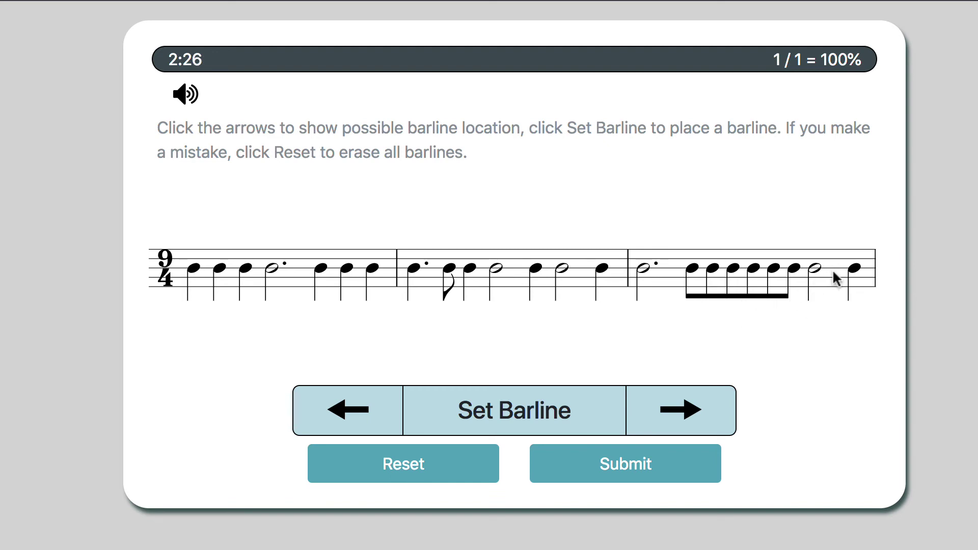
click(562, 462)
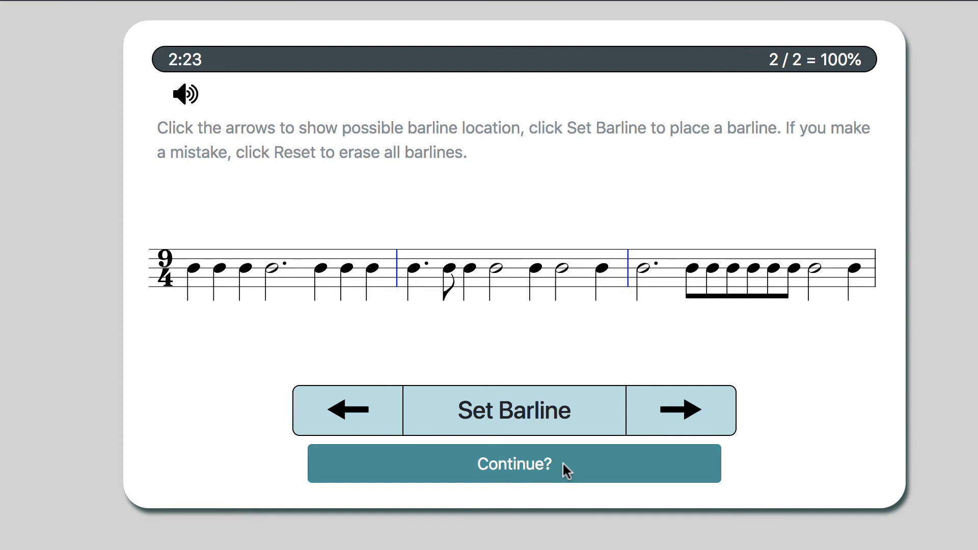
Load the 6/8 example and set the barline closing its first measure
click(520, 464)
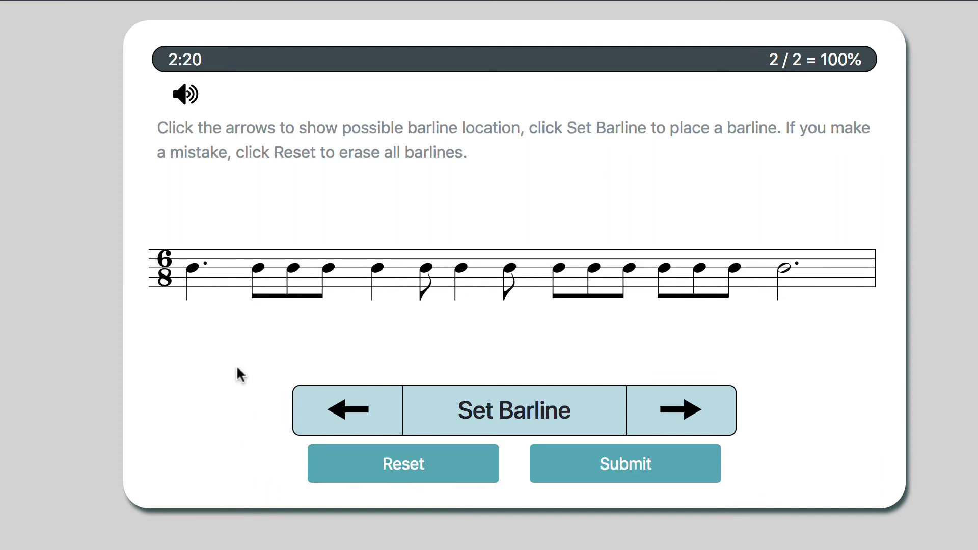
click(653, 411)
click(653, 410)
click(525, 410)
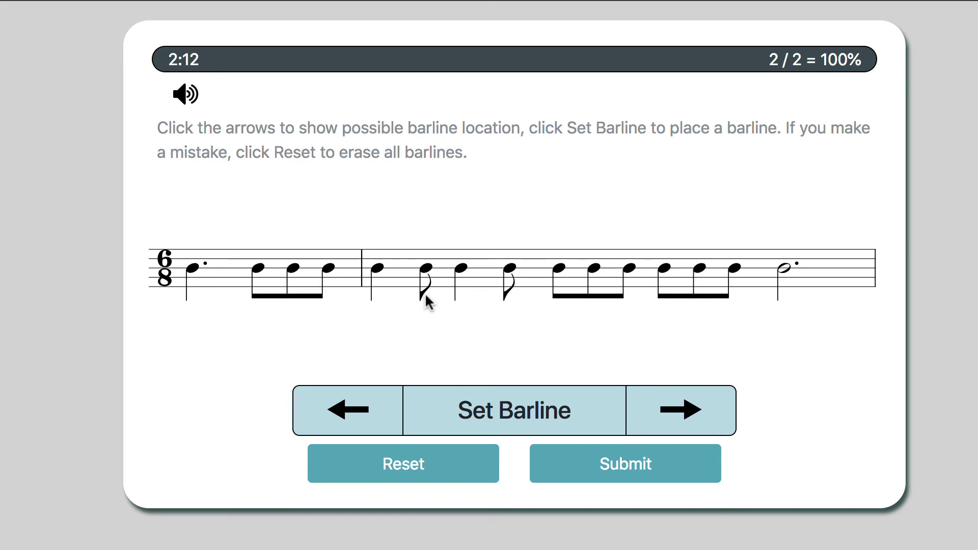
Add barlines after measures 2 and 3, submit for 3/3 = 100%, and load the 9/16 rhythm
click(671, 408)
click(671, 407)
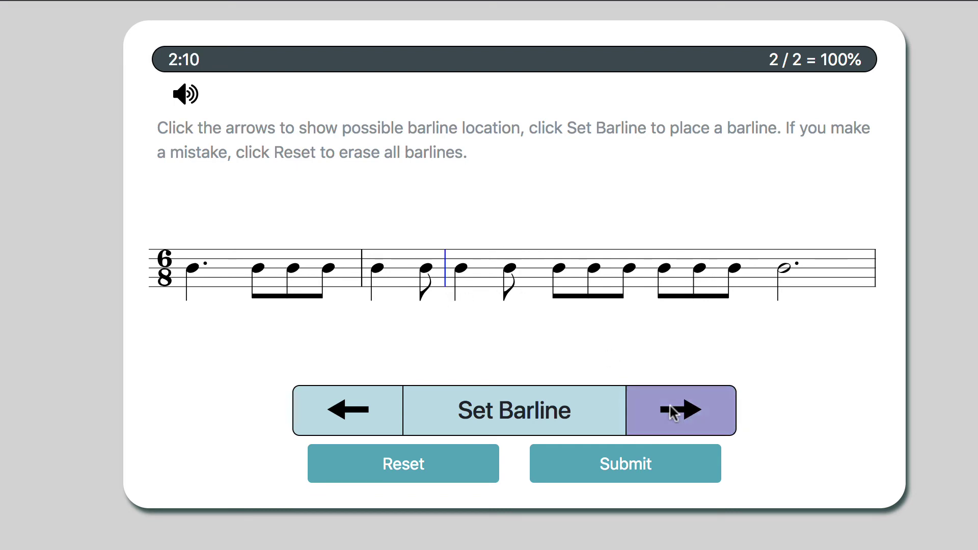
click(669, 405)
click(556, 403)
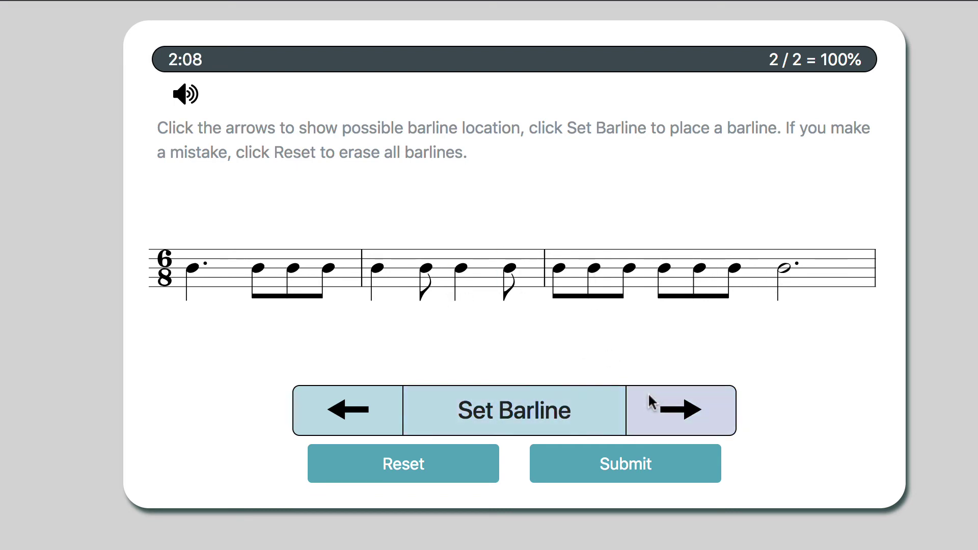
click(650, 400)
click(560, 402)
click(614, 457)
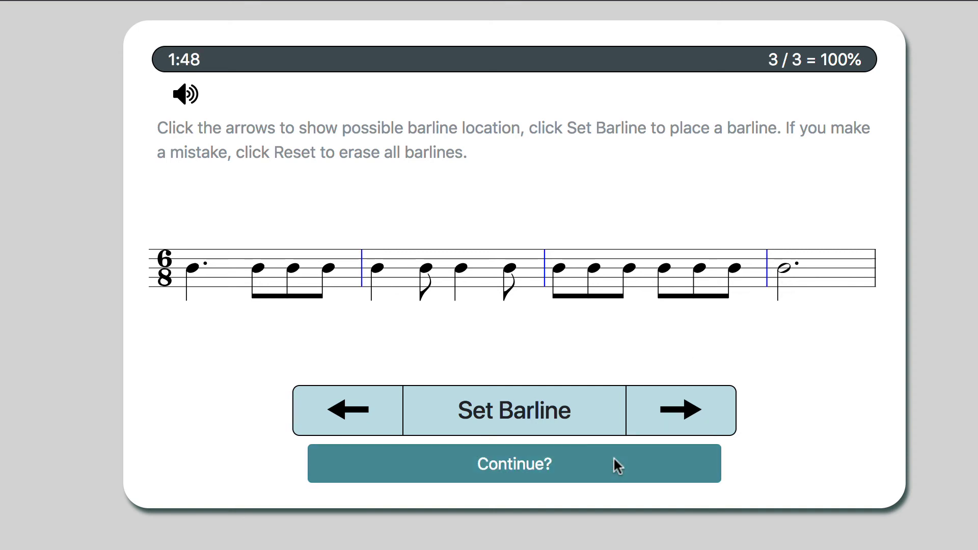
click(563, 457)
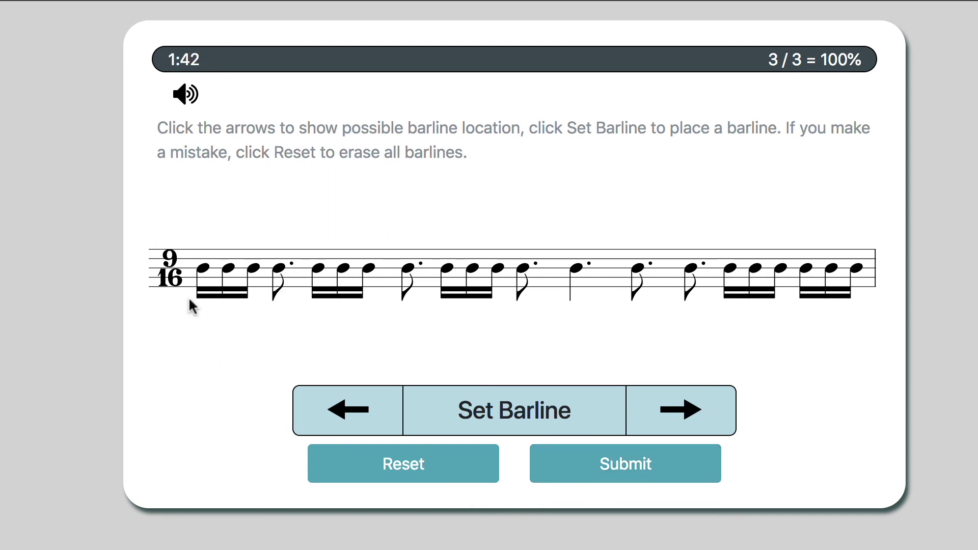
Set barlines closing the first two 9/16 measures
click(672, 430)
click(673, 430)
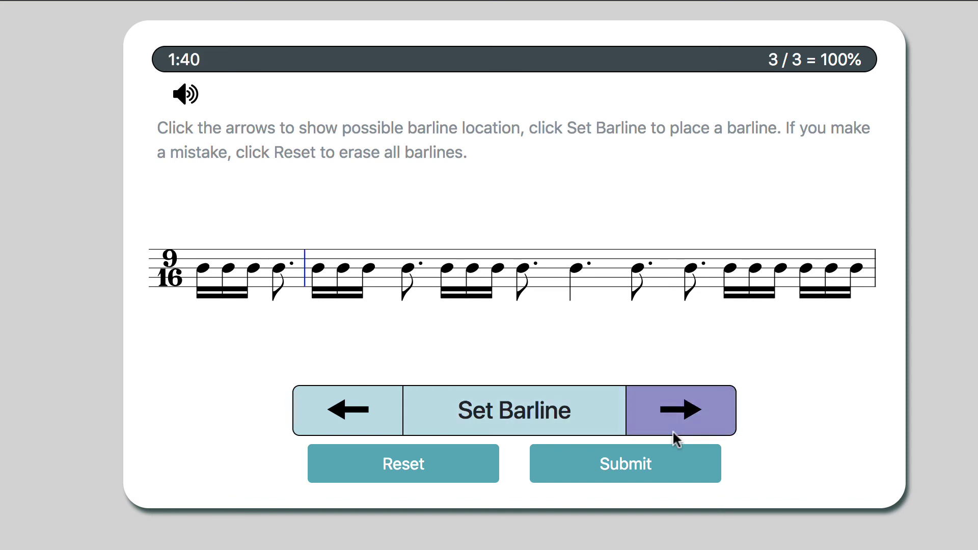
click(672, 430)
click(552, 410)
click(685, 412)
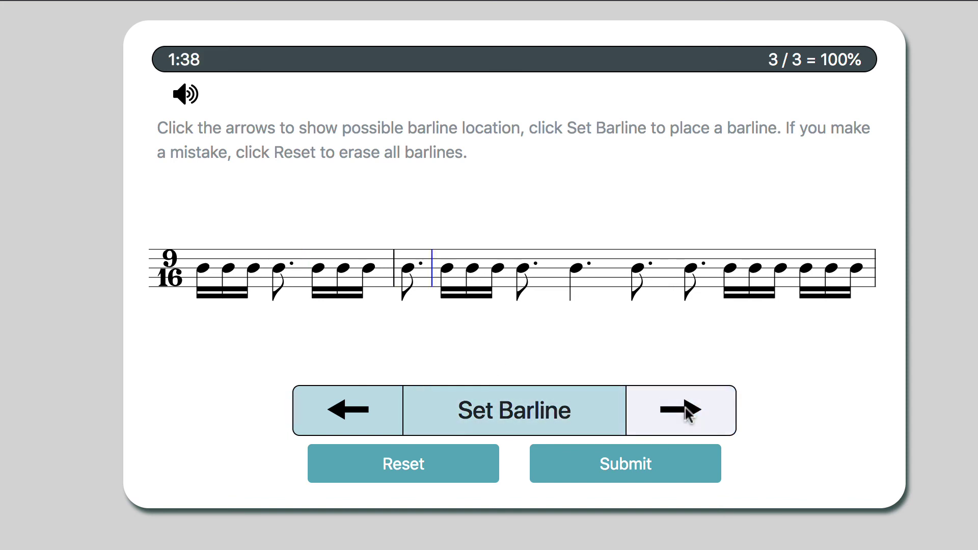
click(686, 412)
click(686, 411)
click(549, 411)
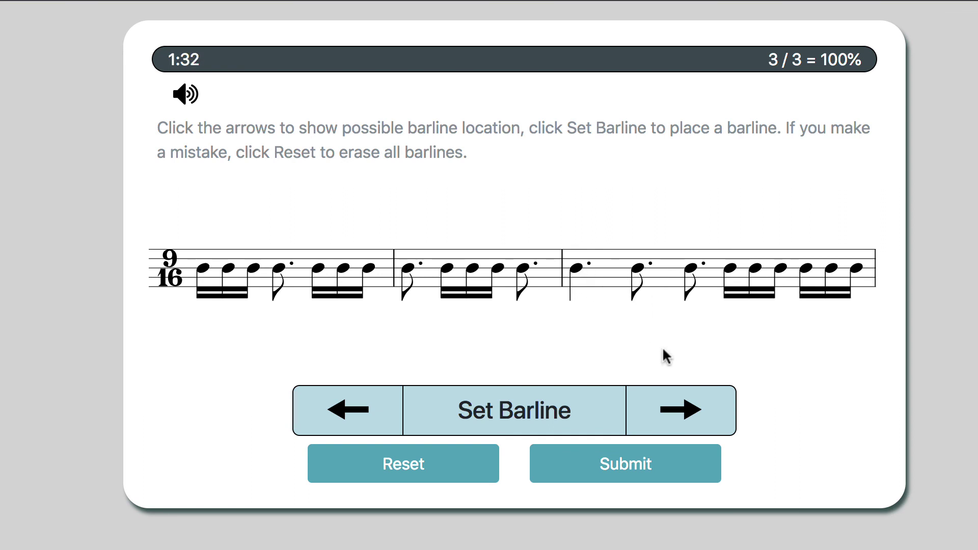
Add the barline before the fourth measure, submit for 4/4 = 100%, and load the 6/16 example
click(671, 404)
click(670, 405)
click(541, 403)
click(612, 460)
click(539, 463)
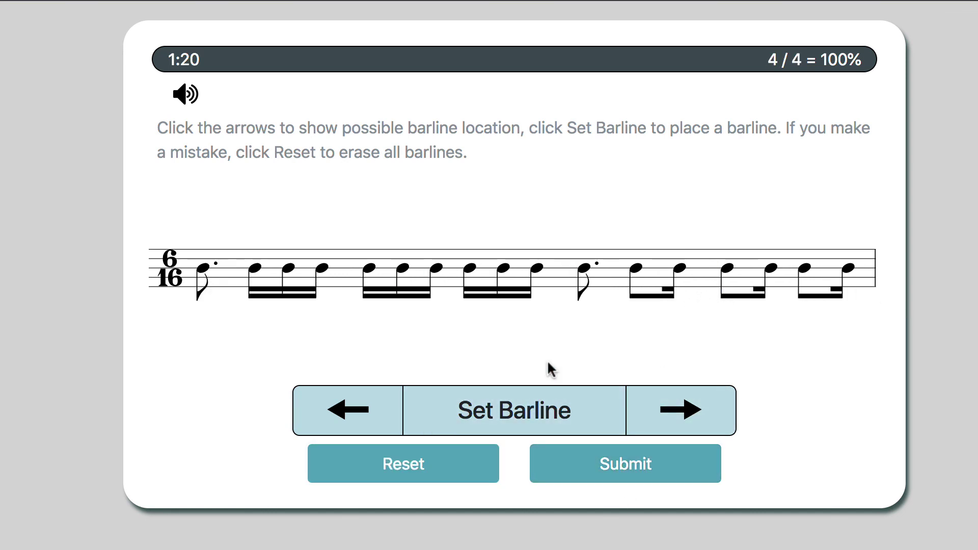